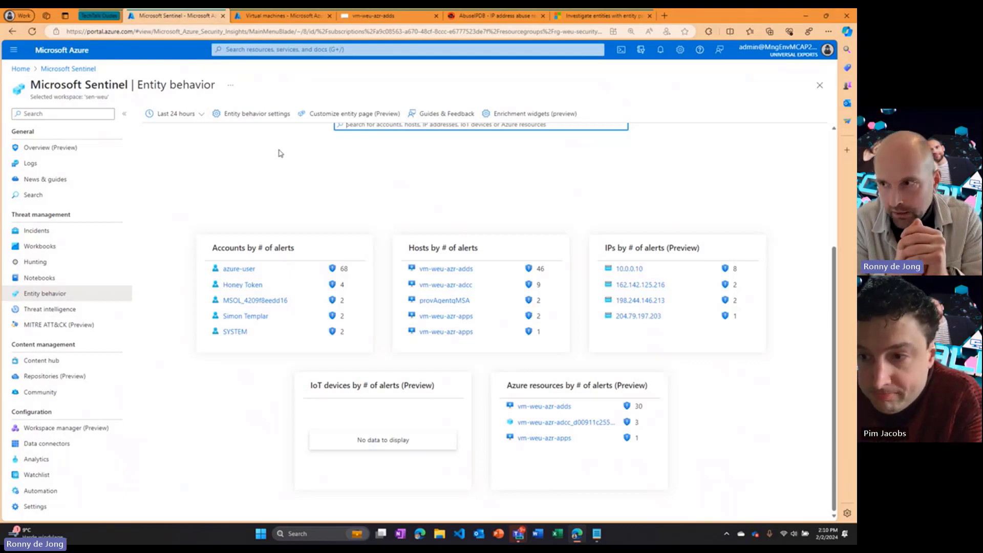
Step: Review the entity behavior configuration and the virtual machines' workspace connections, and return to the Entity behavior overview
click(277, 123)
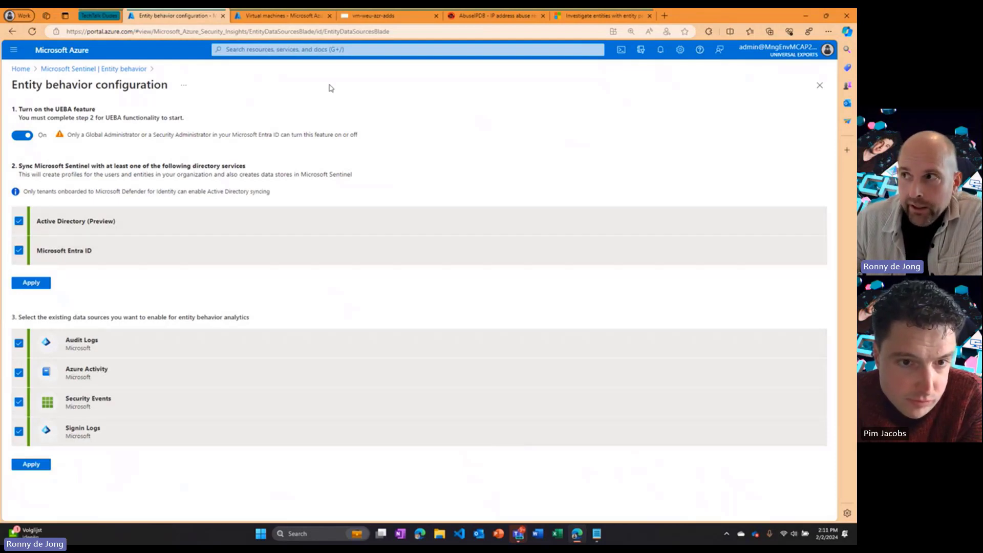
click(299, 17)
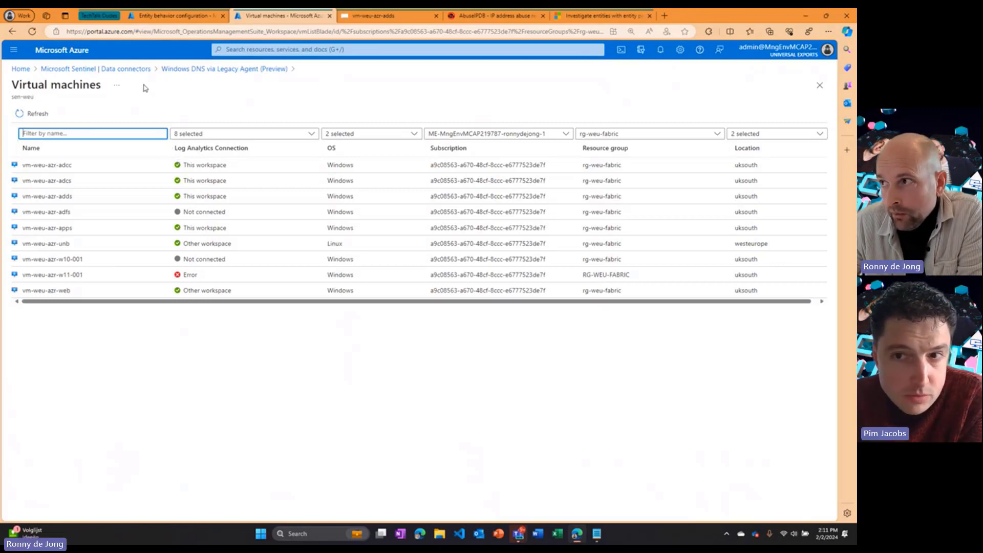
click(173, 20)
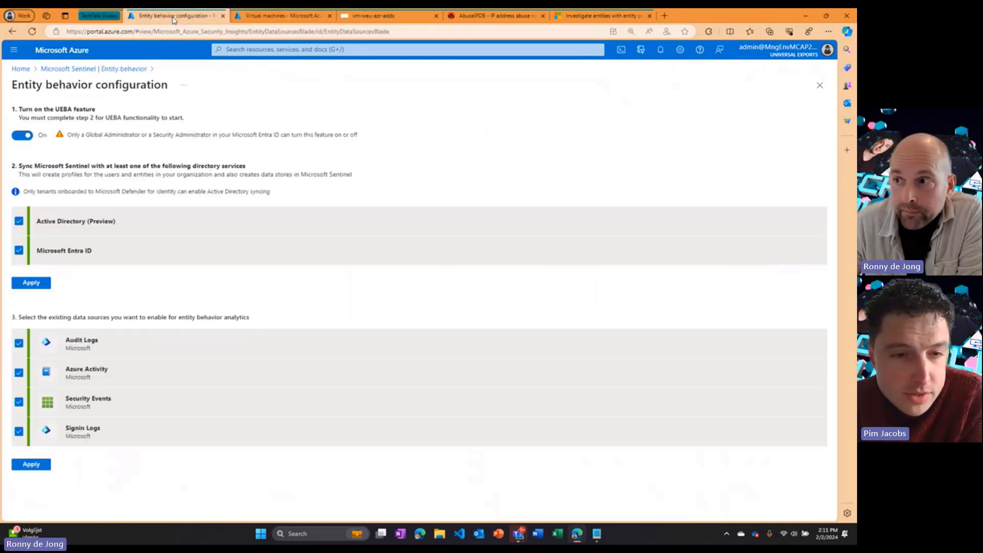
click(131, 69)
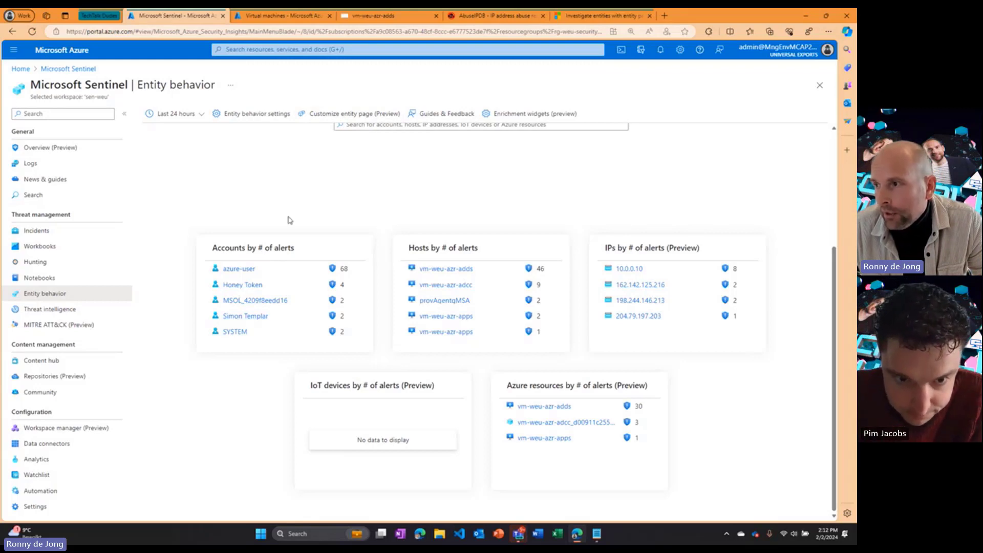
Step: Search the entities for the demo user's first name and open the matching account's entity page
scroll(424, 190, up, 1)
scroll(423, 190, up, 1)
click(380, 243)
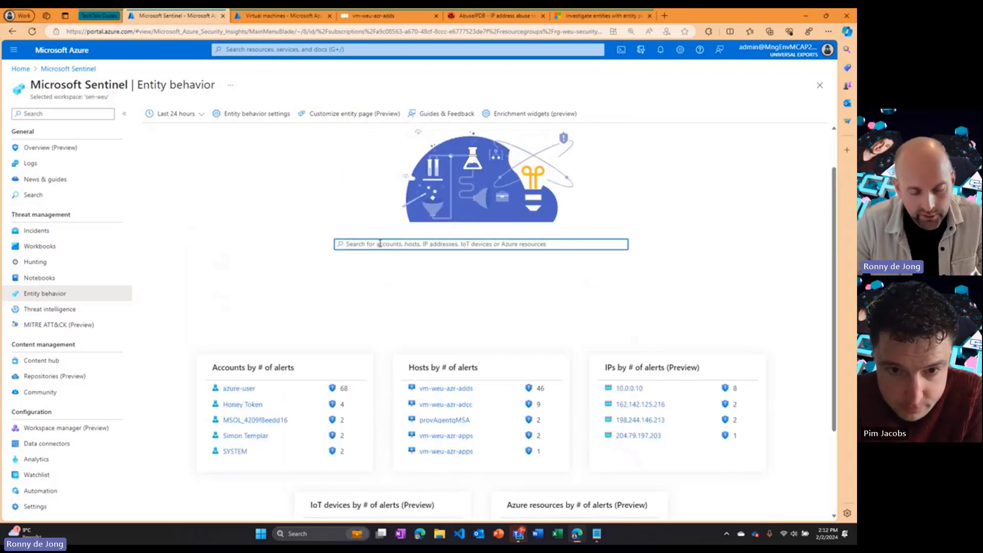
text(simon)
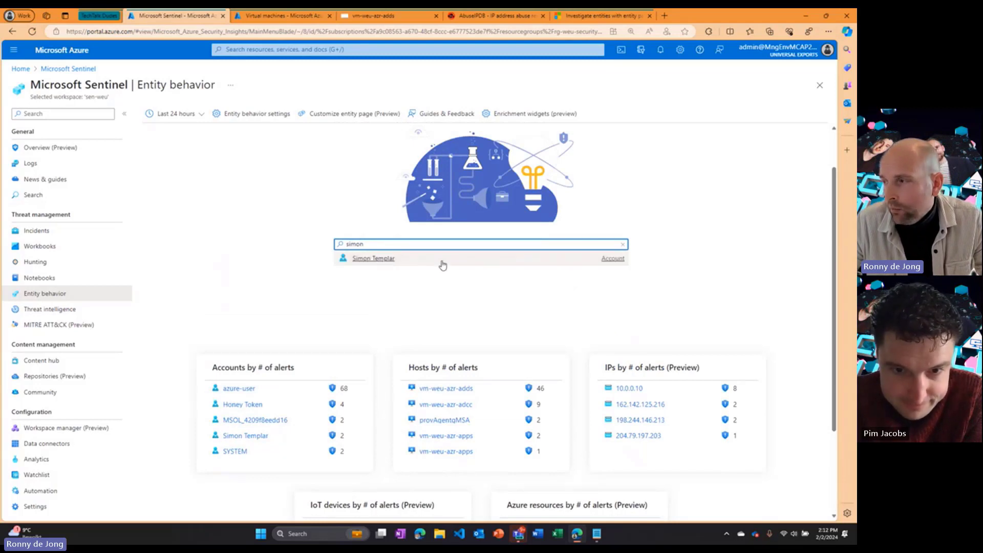
click(372, 259)
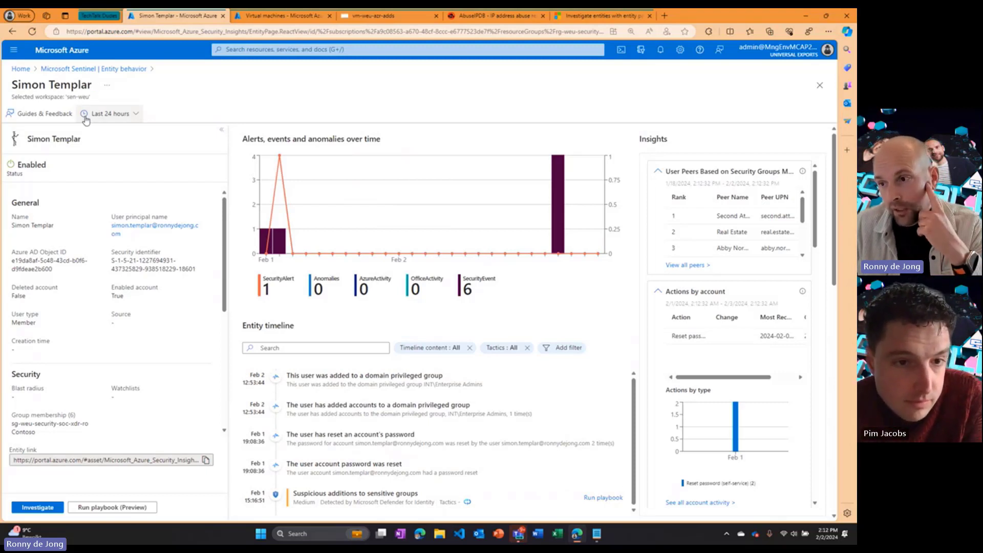
Step: Review the account's details and show the timeline event "This user was added to a domain privileged group"
scroll(93, 253, down, 1)
scroll(93, 253, down, 1)
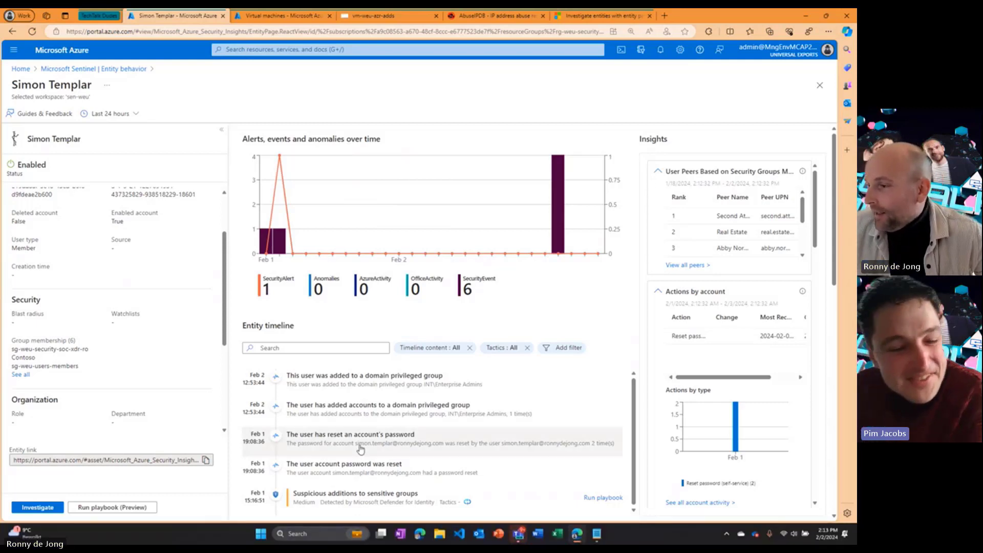
click(405, 392)
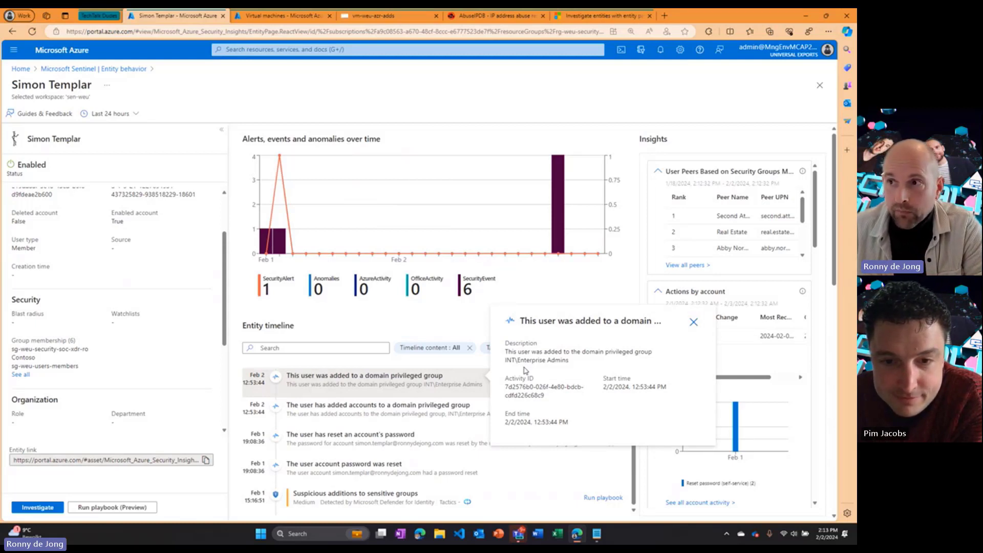
Step: Return to Entity behavior and open the entity page customization settings at a larger page zoom
click(112, 68)
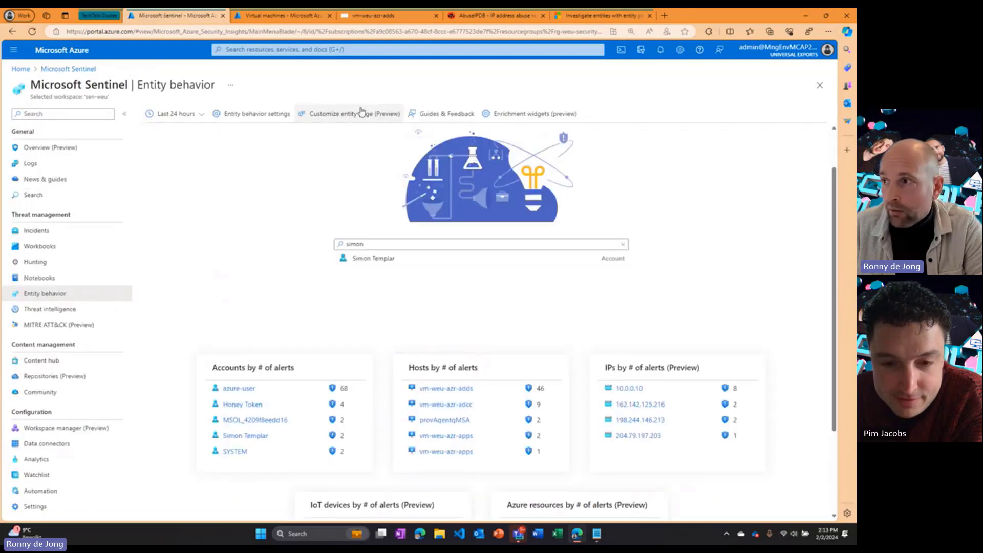
click(348, 116)
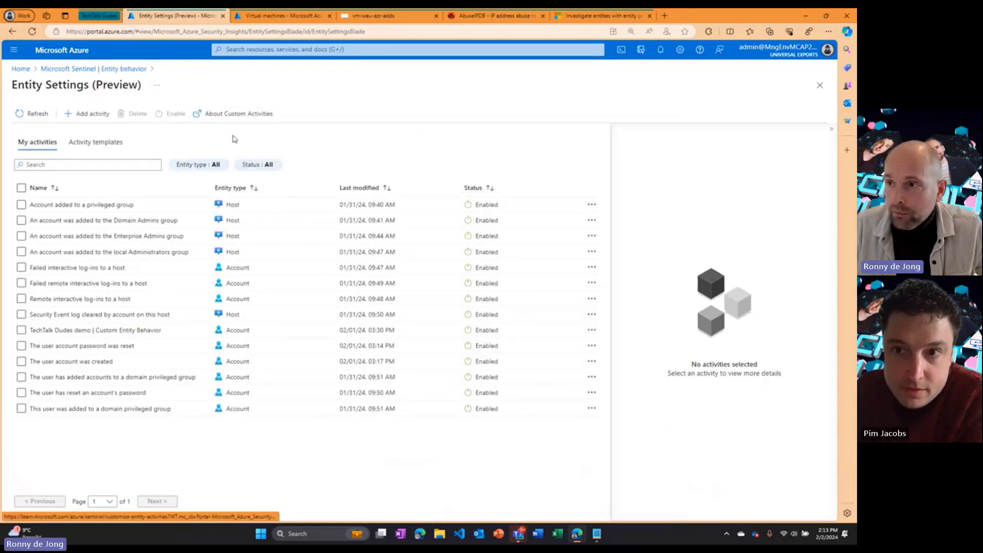
key(ctrl+plus)
key(ctrl+plus)
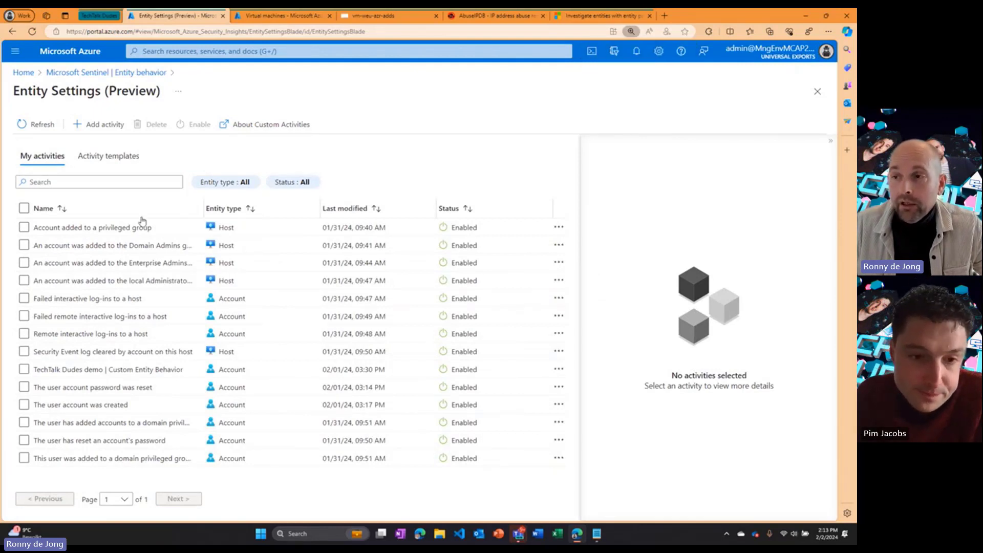
Step: Start creating a new activity from the activity template "The user account was deleted"
click(122, 163)
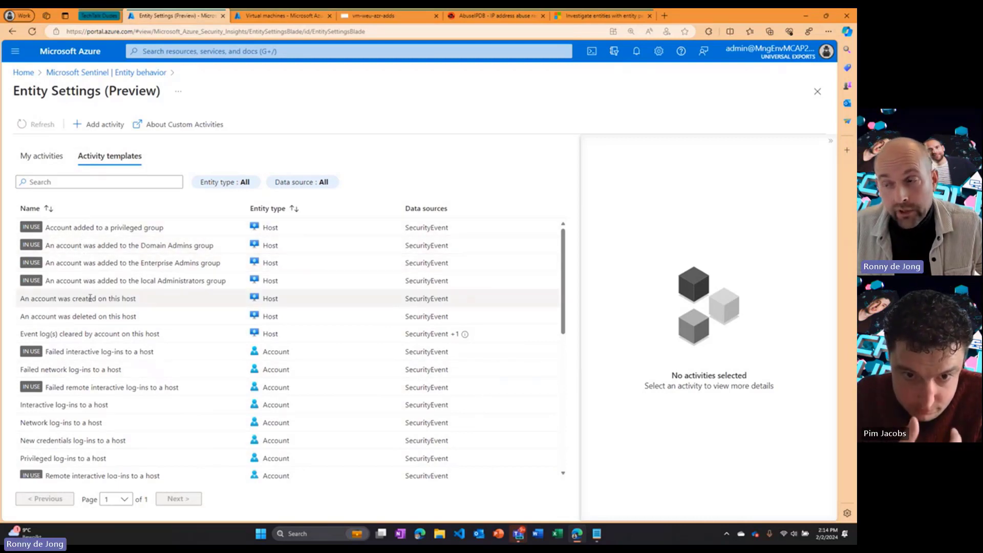
scroll(91, 298, down, 3)
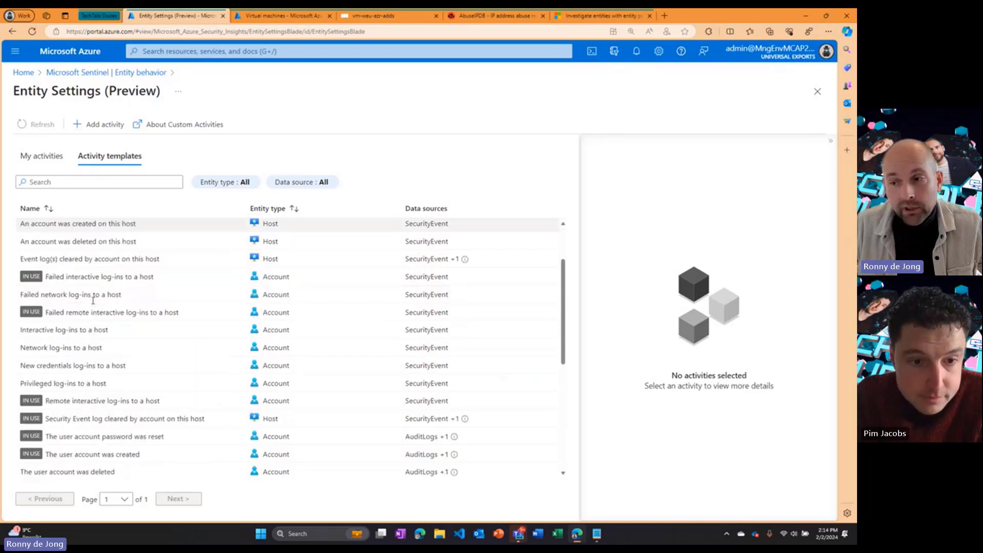
scroll(93, 301, down, 3)
scroll(94, 292, down, 1)
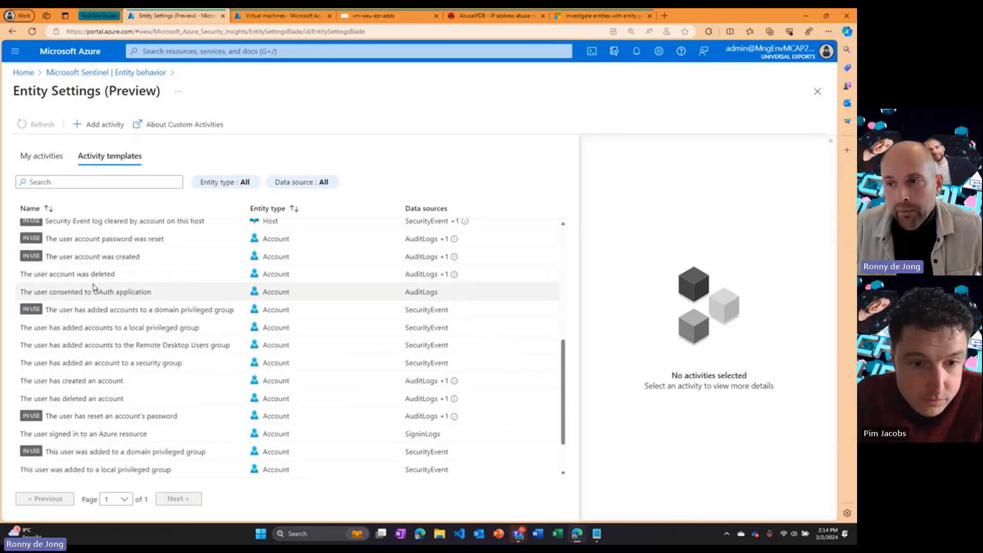
click(93, 277)
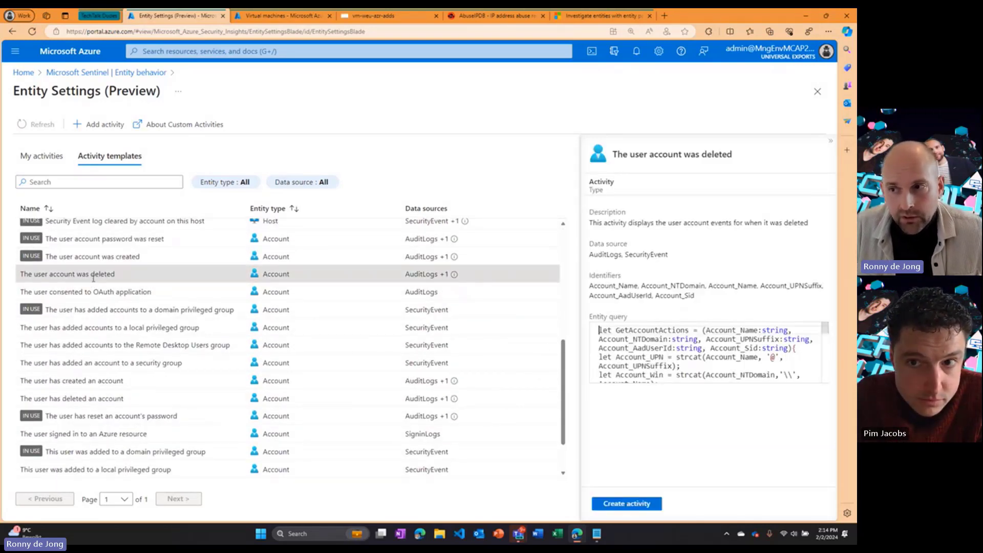
click(617, 505)
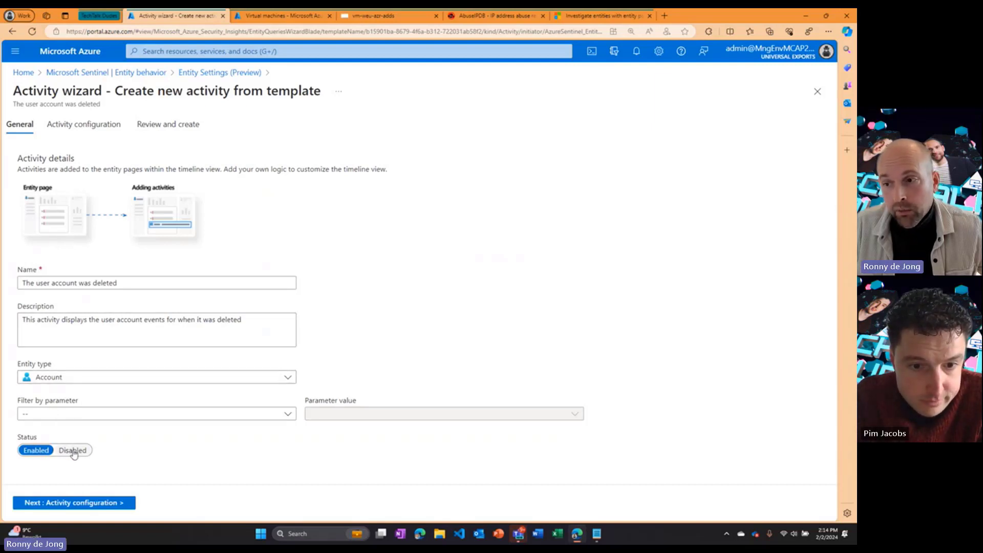
Step: Check the filter parameter choices without selecting one and proceed to the activity configuration
click(72, 416)
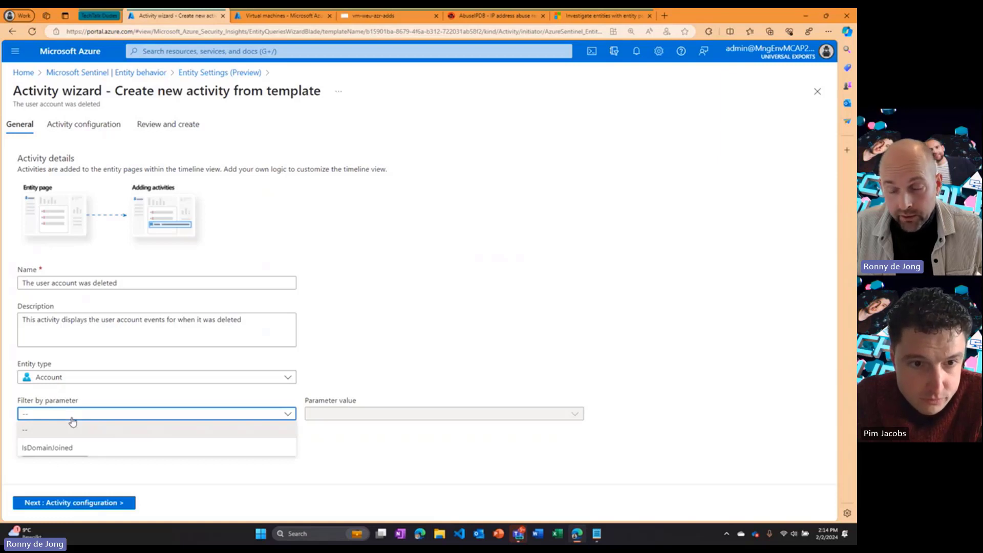
click(80, 394)
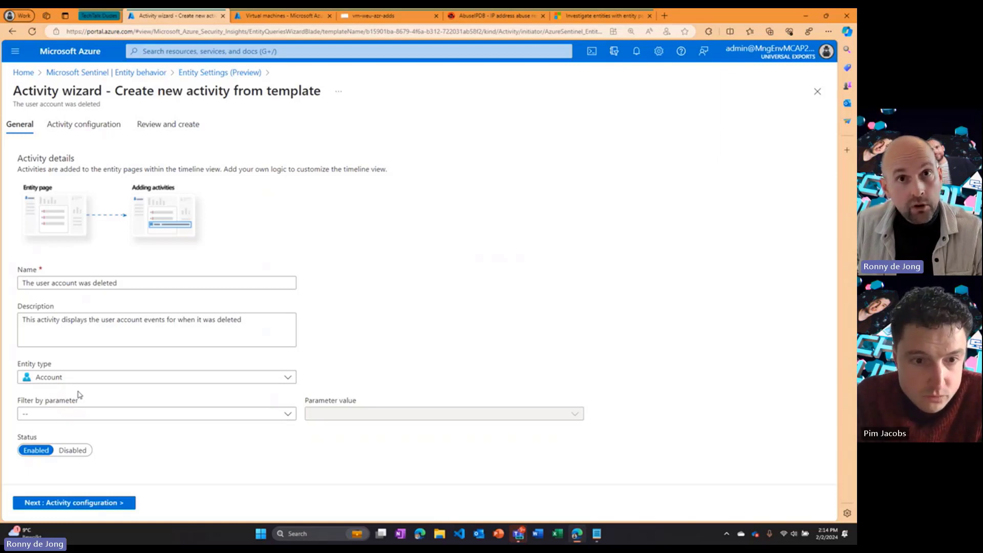
click(74, 503)
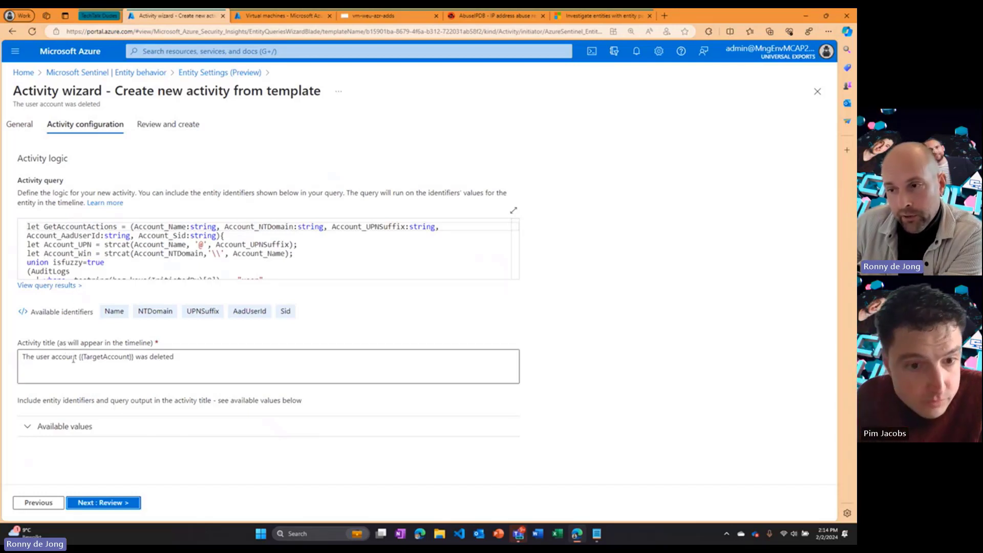
Step: Examine the activity title text and expand the list of values that can be used in it
click(22, 357)
drag(31, 357, 215, 355)
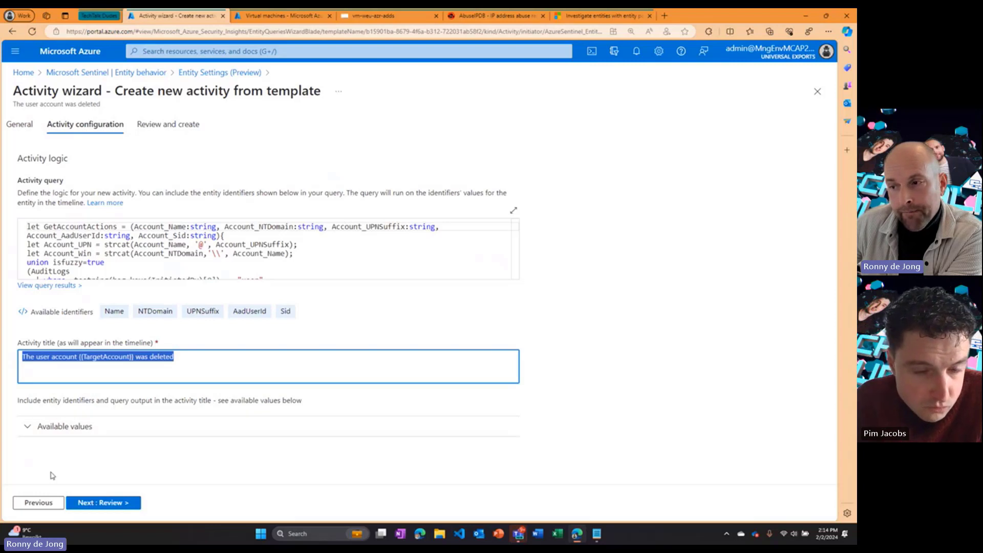
click(23, 432)
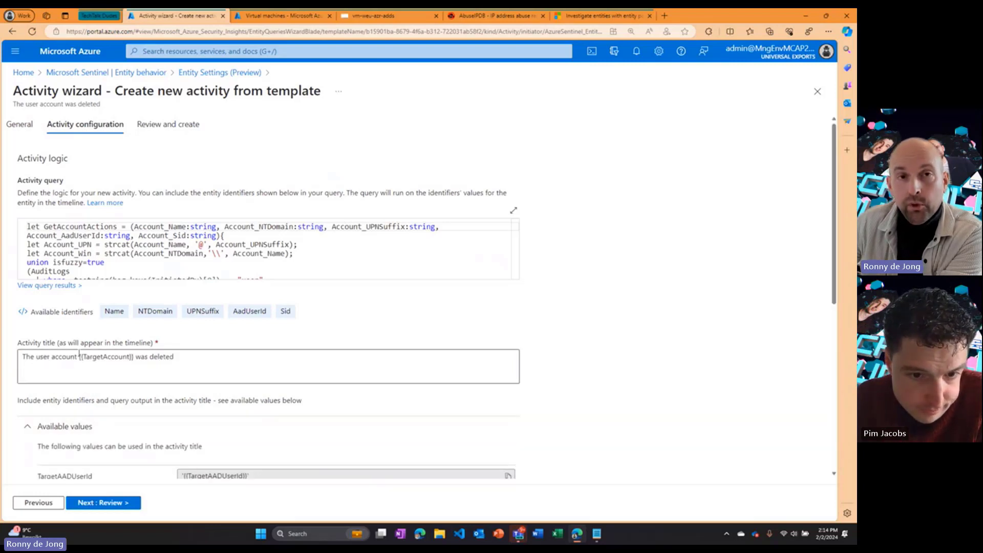
scroll(119, 318, down, 2)
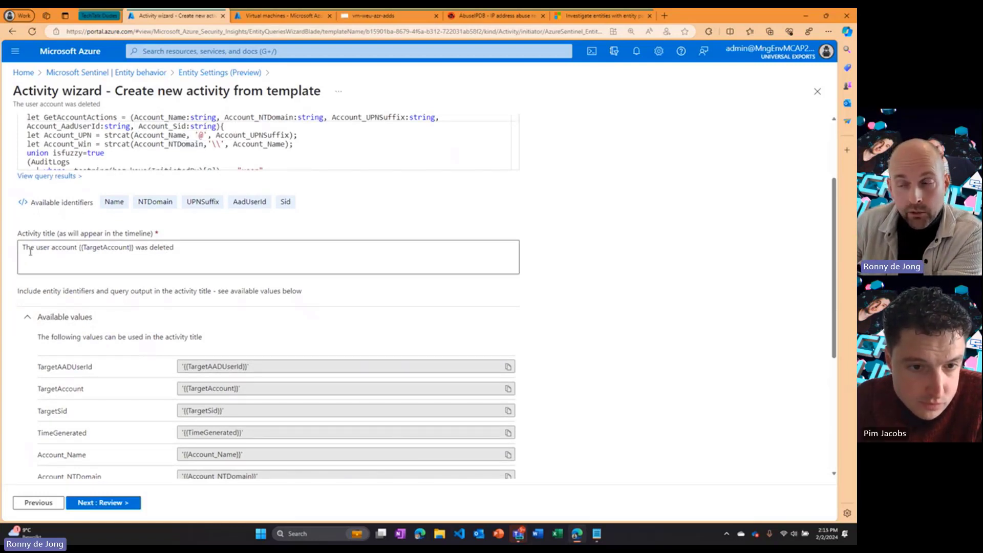
drag(23, 247, 181, 247)
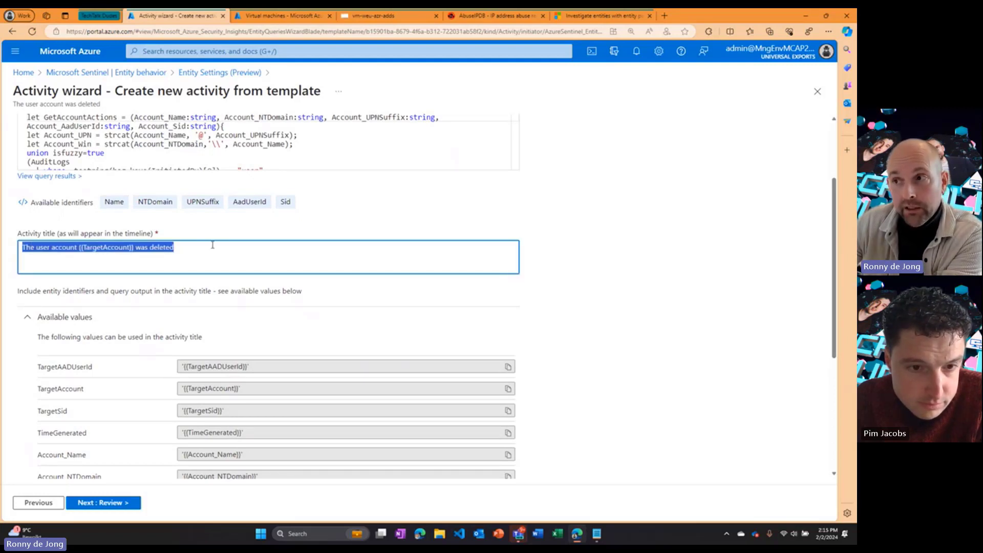
scroll(213, 245, up, 3)
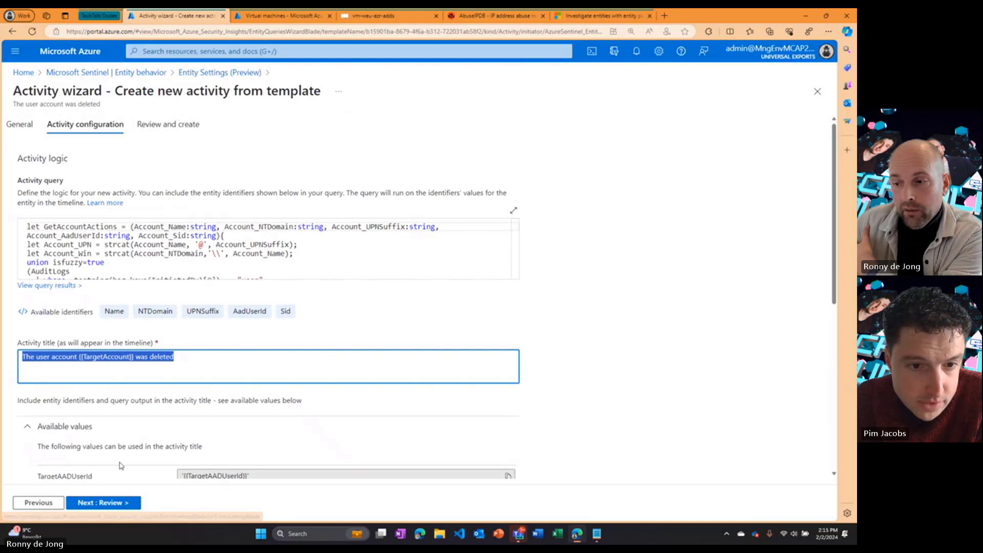
Step: Validate and create the "The user account was deleted" activity, and check for it among the existing activities
click(118, 503)
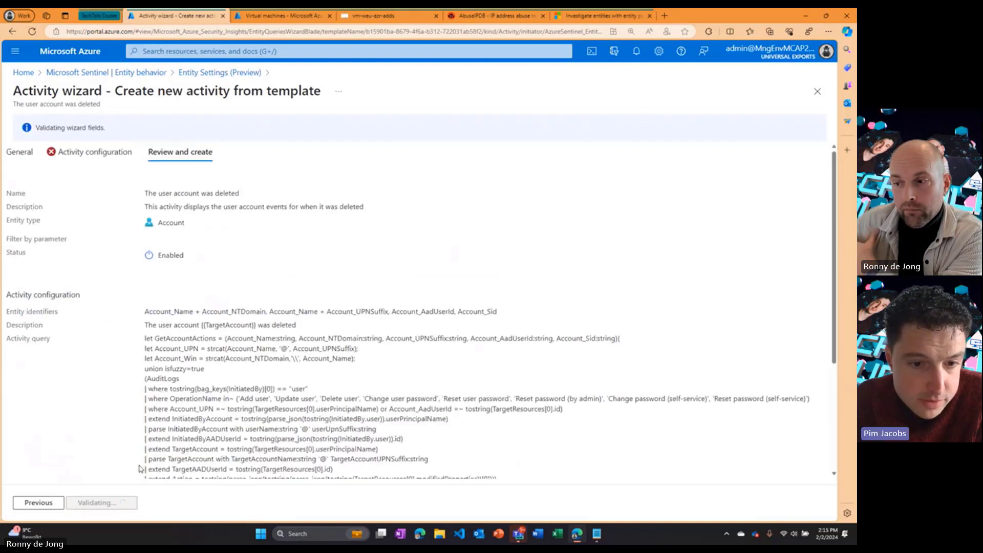
click(88, 502)
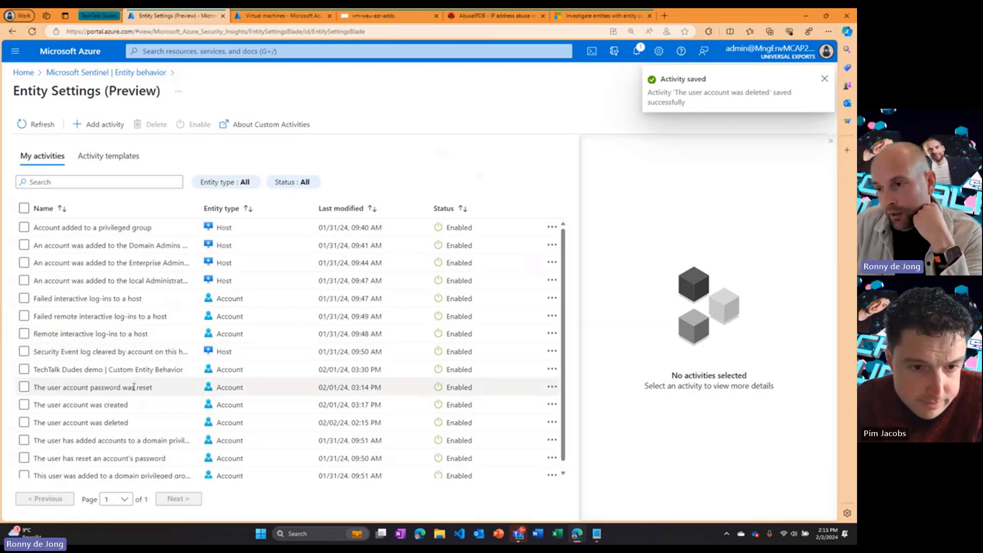
scroll(126, 403, down, 1)
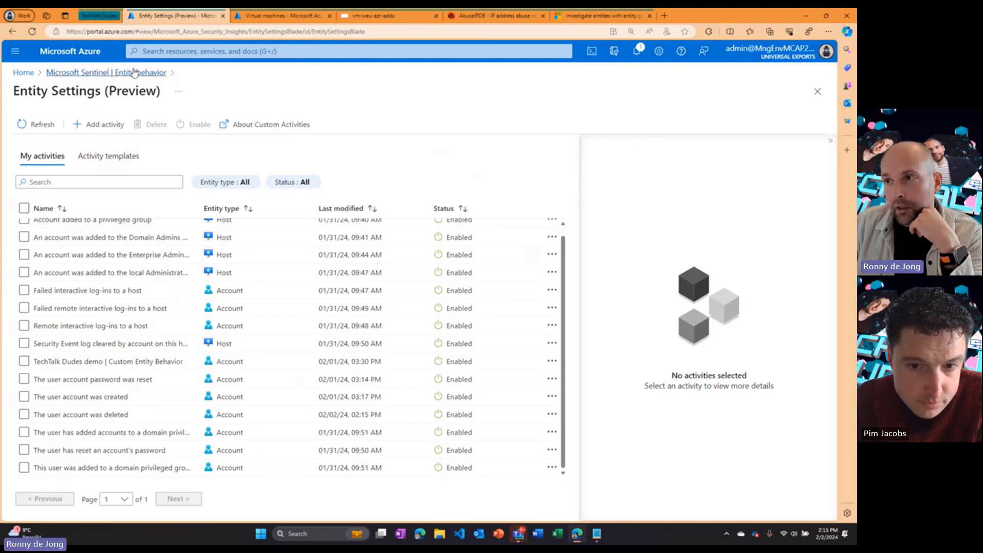
Step: Switch to the vm-weu-azr-adds session and show the members of the group "TechTalk Dudes | Entity Behavior - Custom Activity"
click(368, 16)
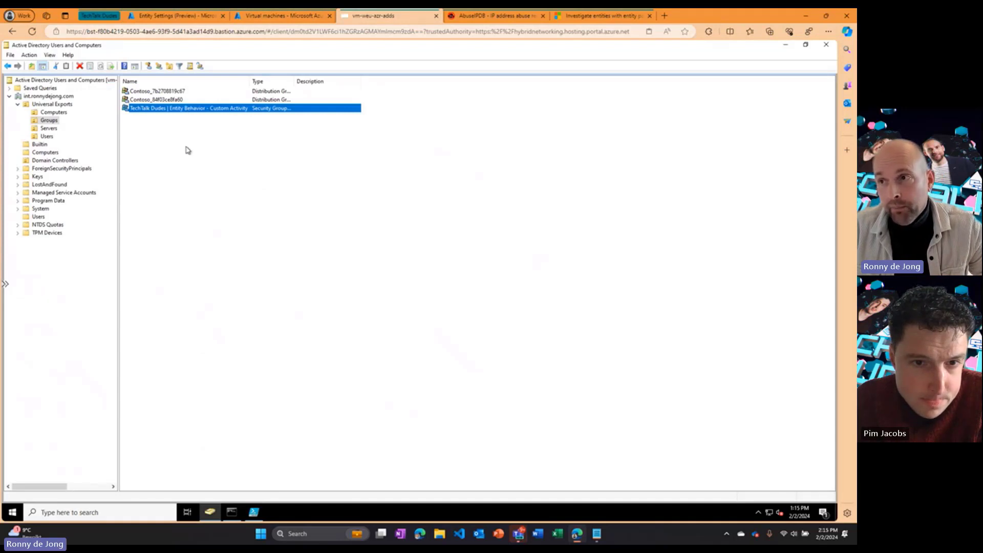
double_click(143, 109)
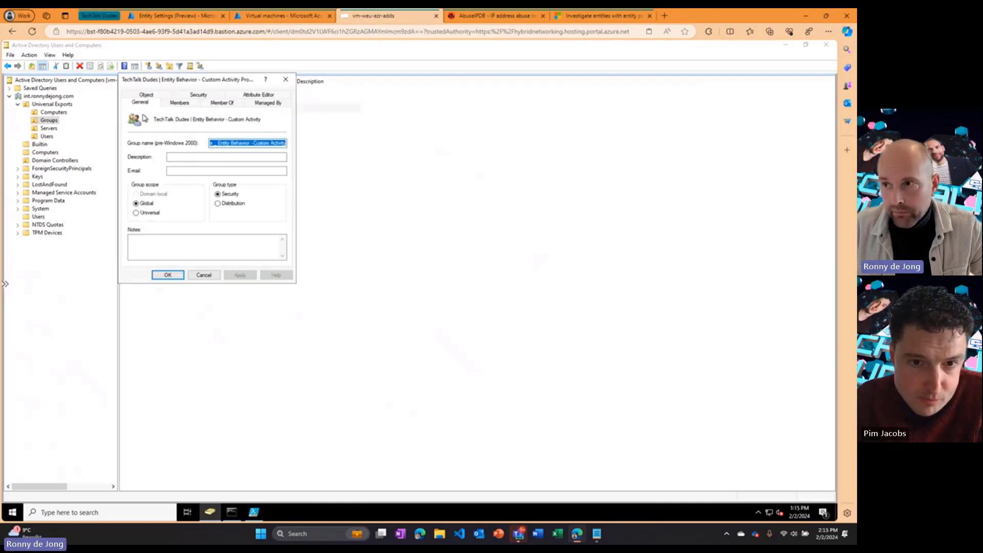
click(176, 102)
Step: Add the demo user's account and azure-user to the group's member list
click(144, 250)
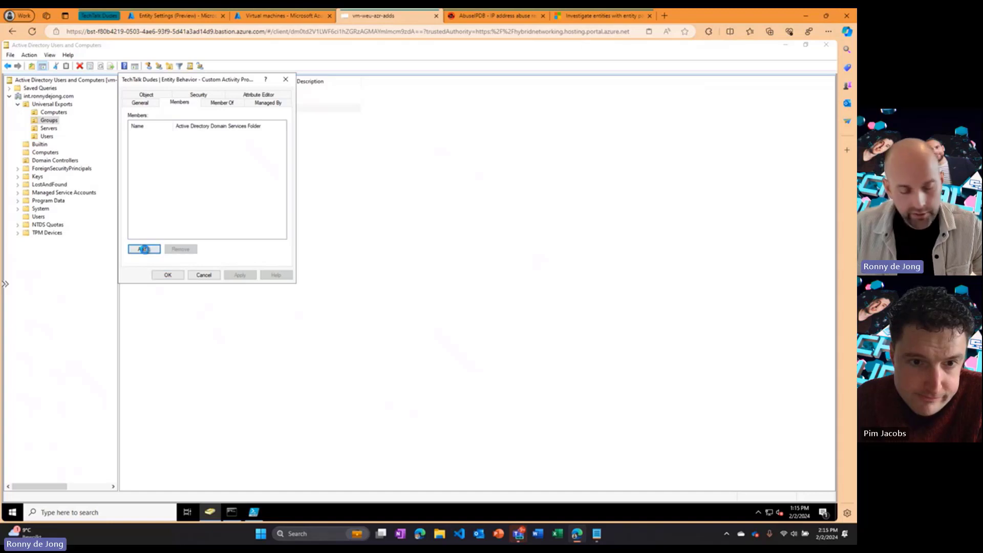
text(simon)
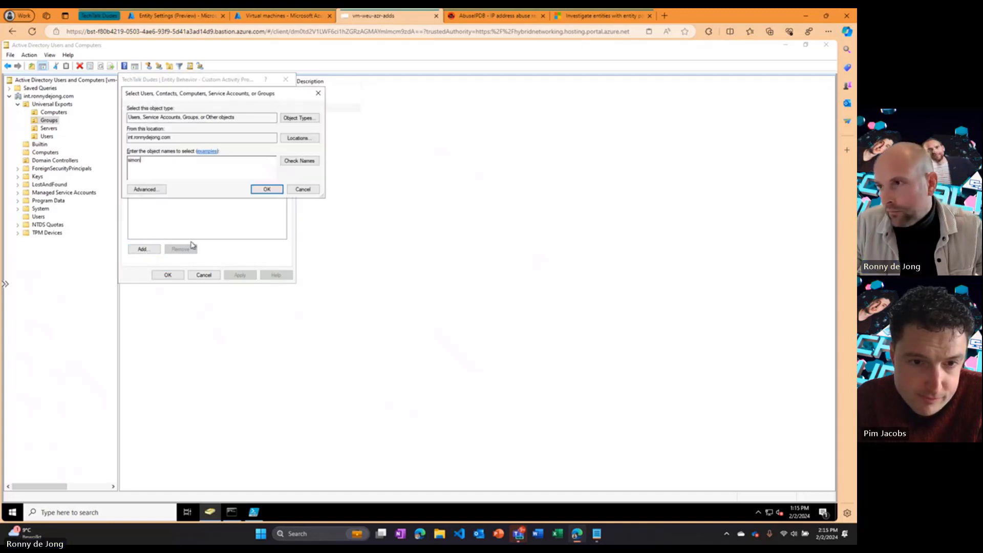
click(290, 161)
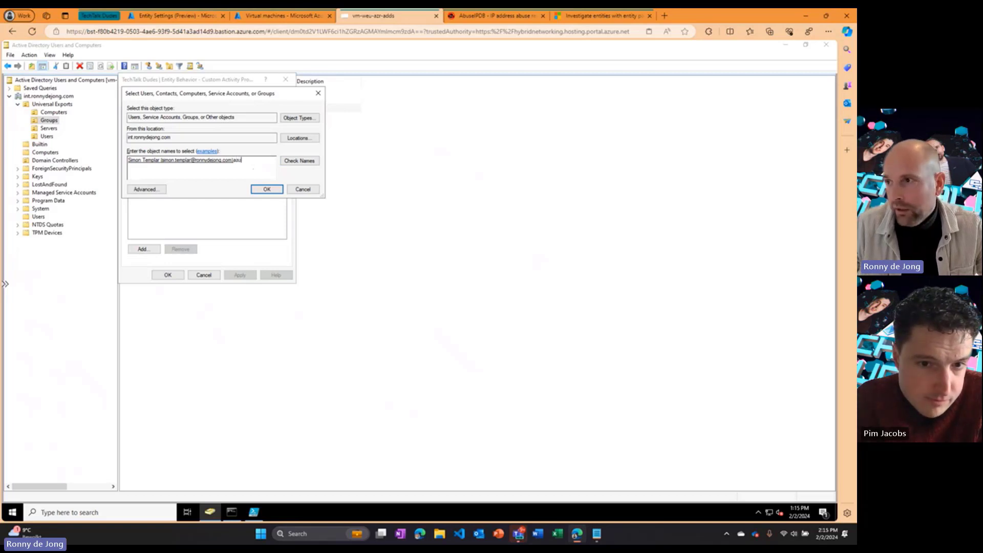
text(;azur-ser)
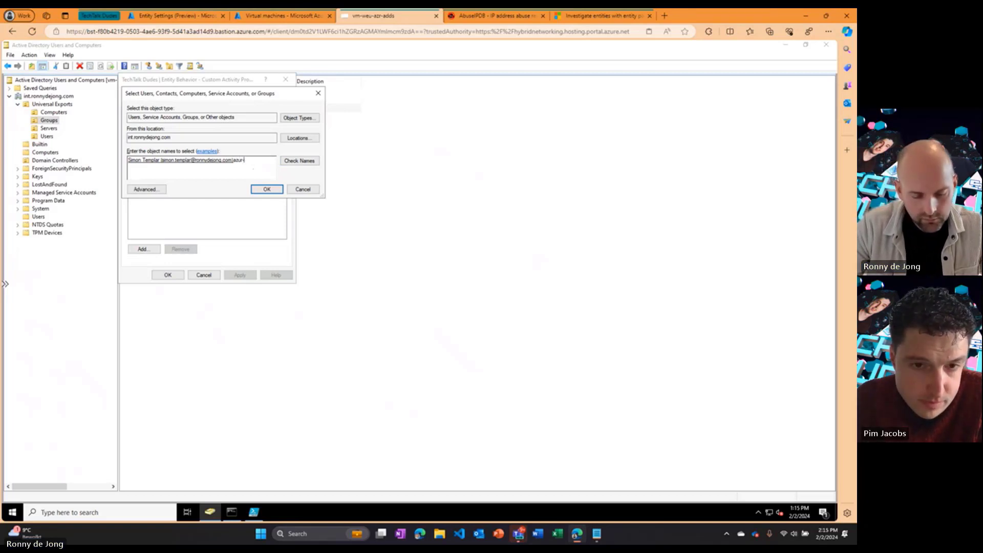
key(Return)
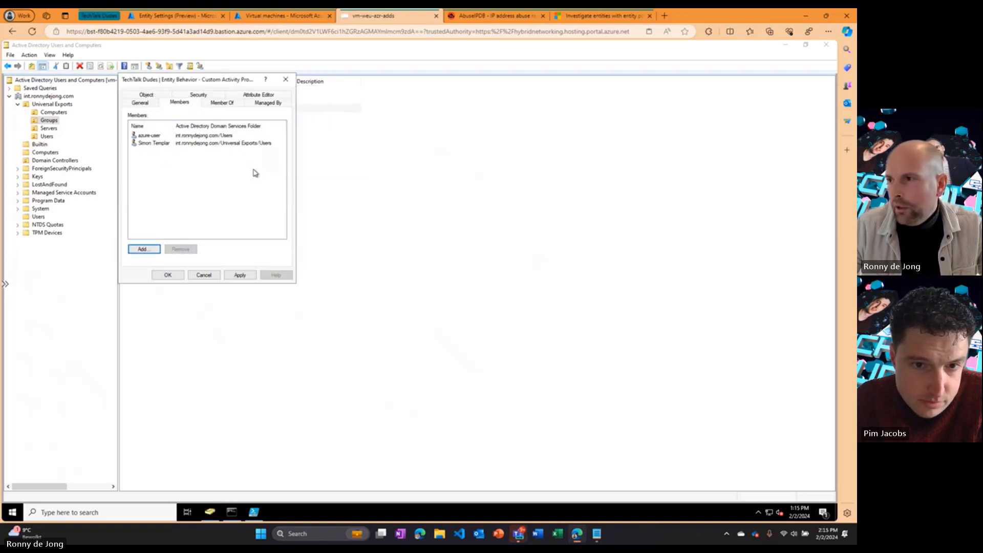
Step: Save the group's membership changes, then return to Sentinel's Entity behavior overview and open the azure-user entity page
click(169, 275)
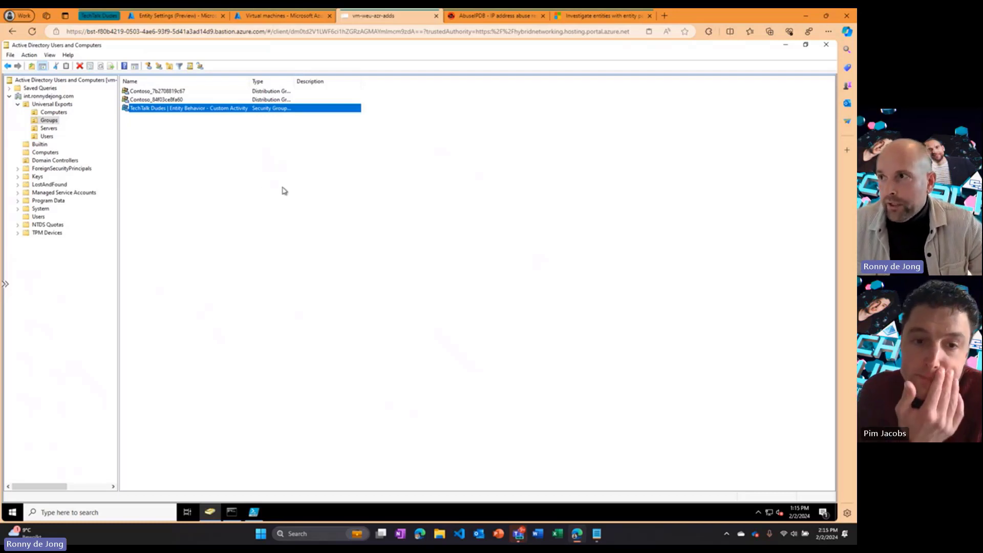
click(196, 16)
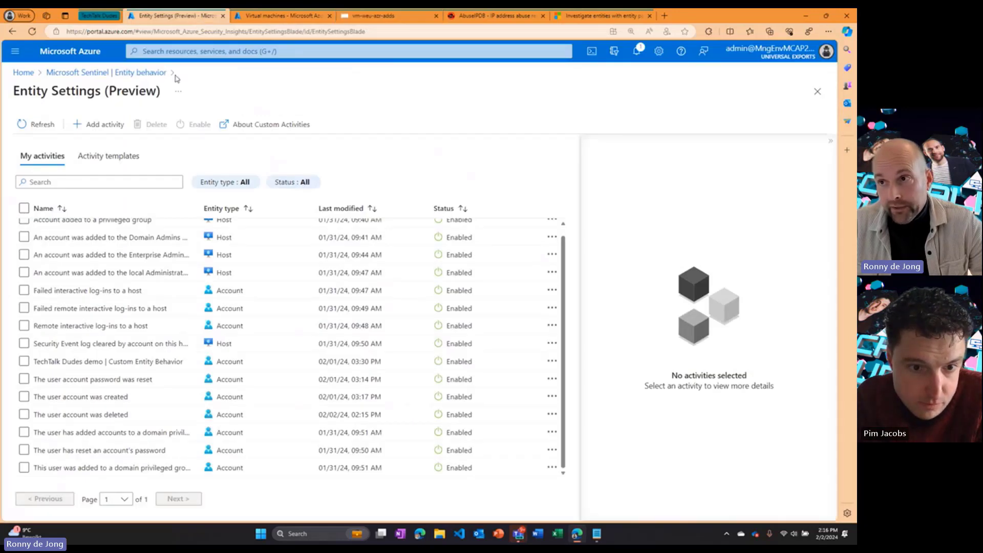
click(157, 72)
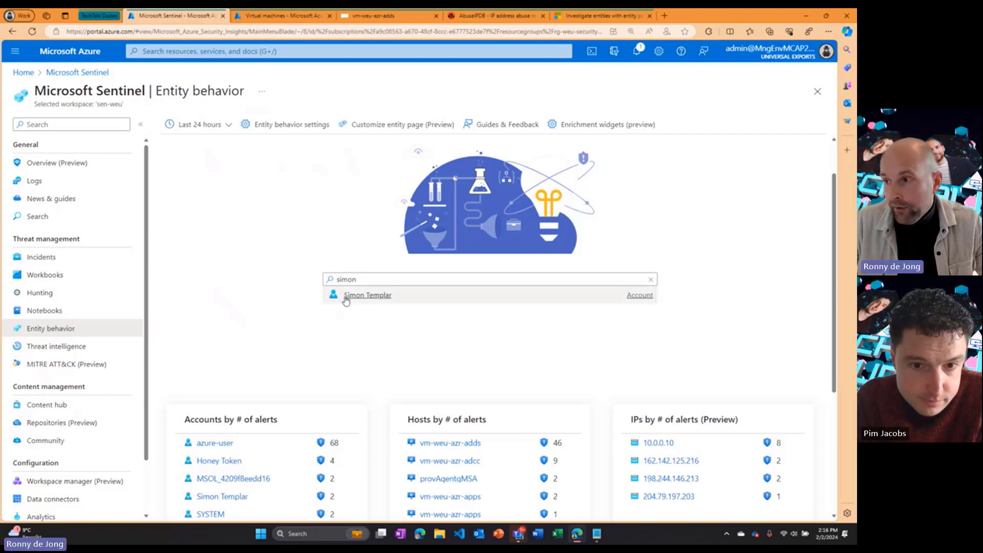
click(369, 280)
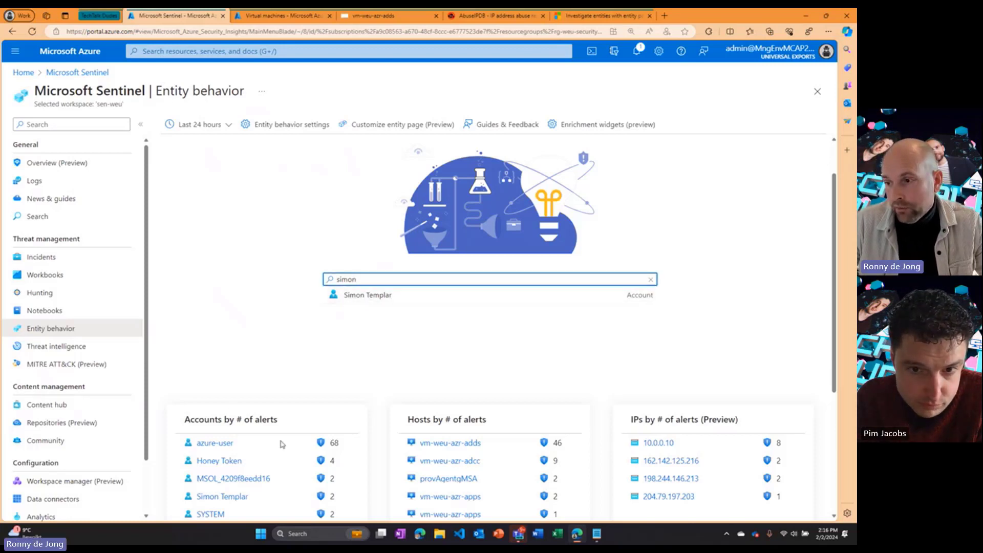
click(215, 443)
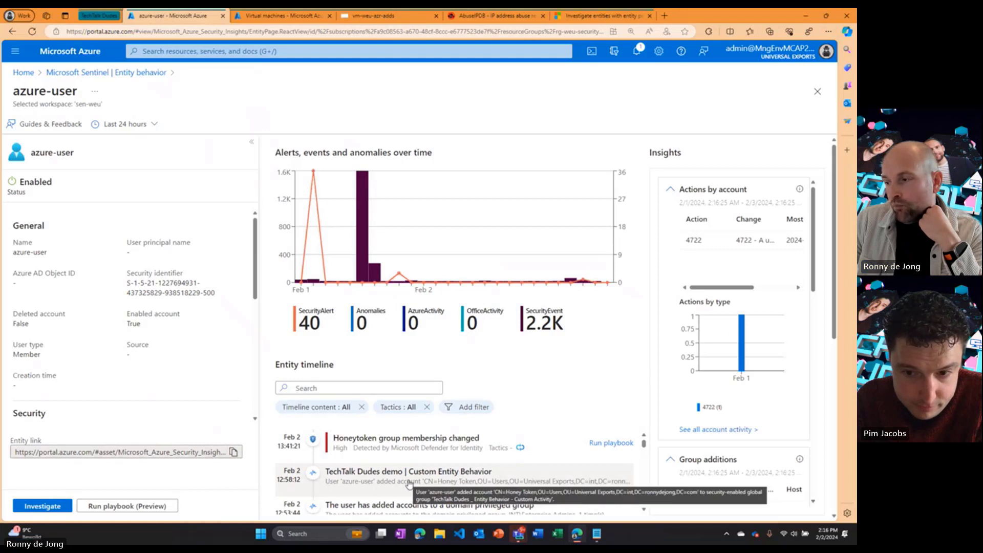
Step: View the details of the "TechTalk Dudes demo | Custom Entity Behavior" entry in azure-user's entity timeline and close them
scroll(409, 484, down, 1)
click(392, 470)
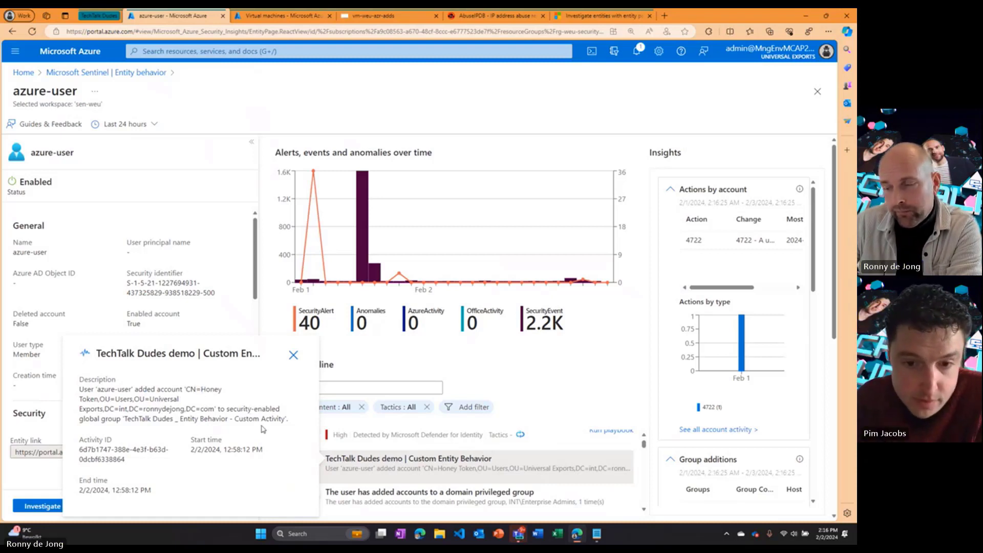
click(291, 357)
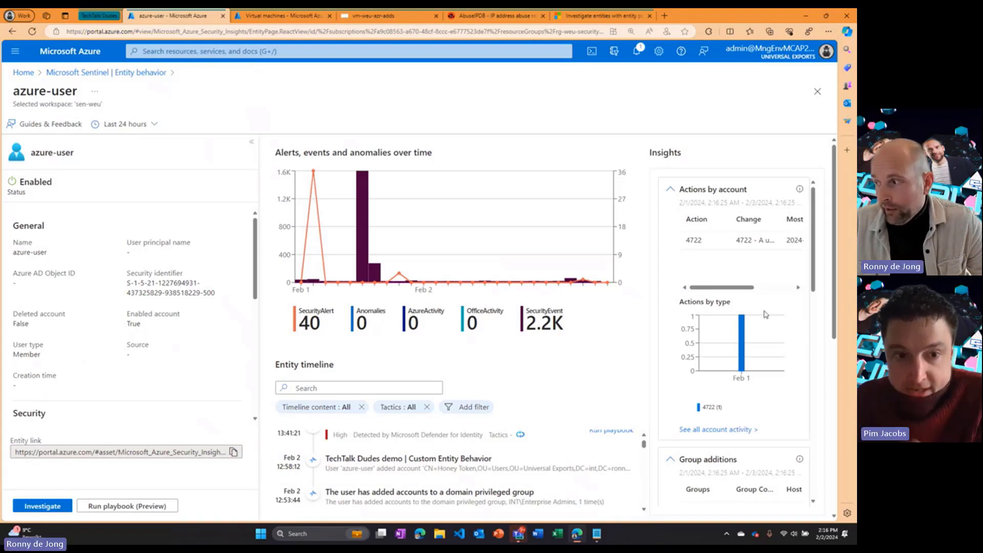
Step: Examine azure-user's insights on group additions, Windows sign-in activity and the remaining categories
scroll(766, 314, down, 6)
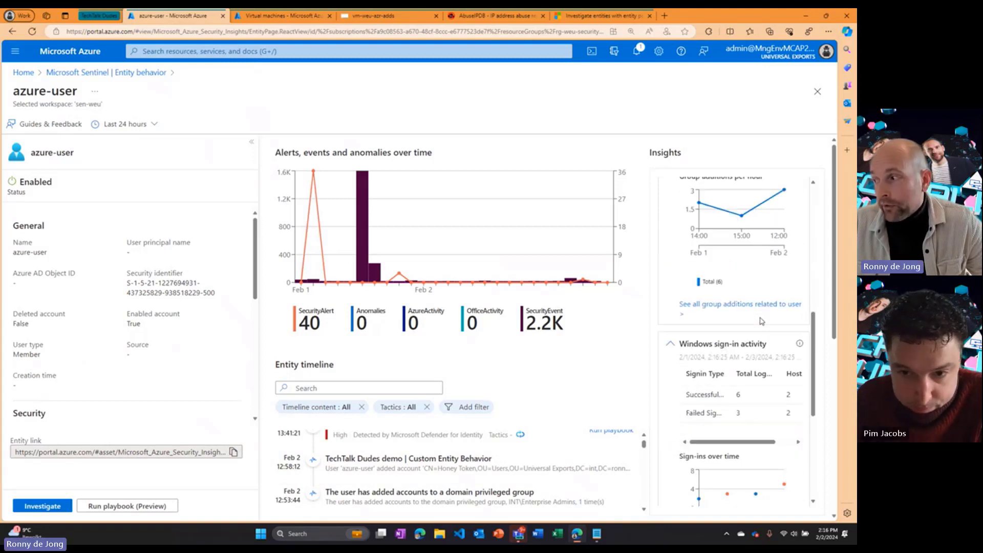
scroll(762, 321, down, 1)
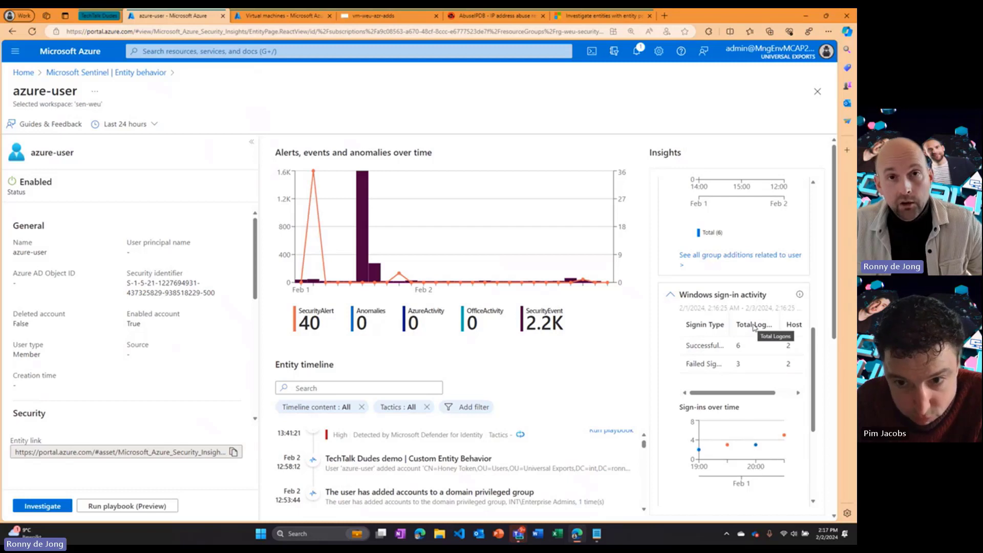
scroll(754, 328, down, 4)
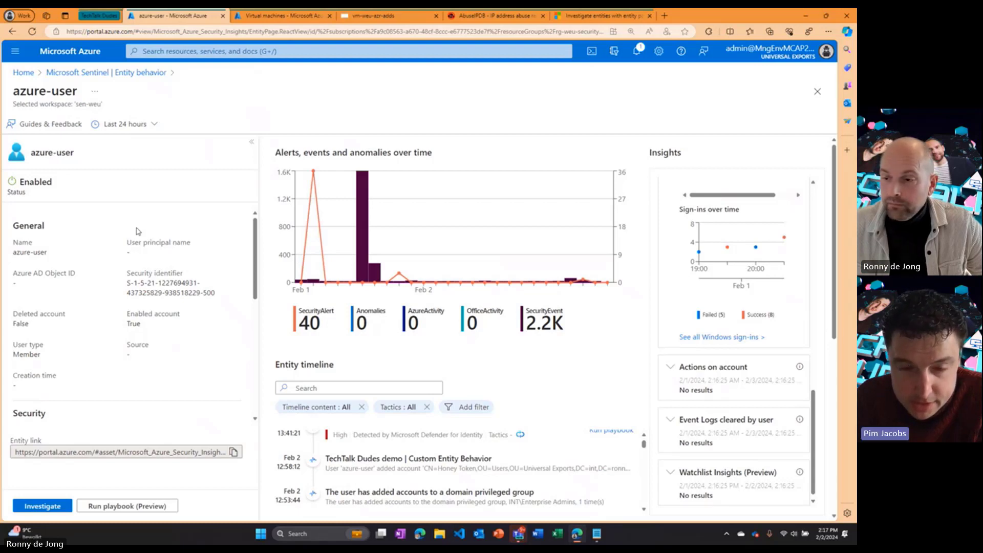
Step: Collapse the entity details and view the timeline entry "The user has added accounts to a domain privileged group"
click(253, 145)
scroll(292, 358, down, 5)
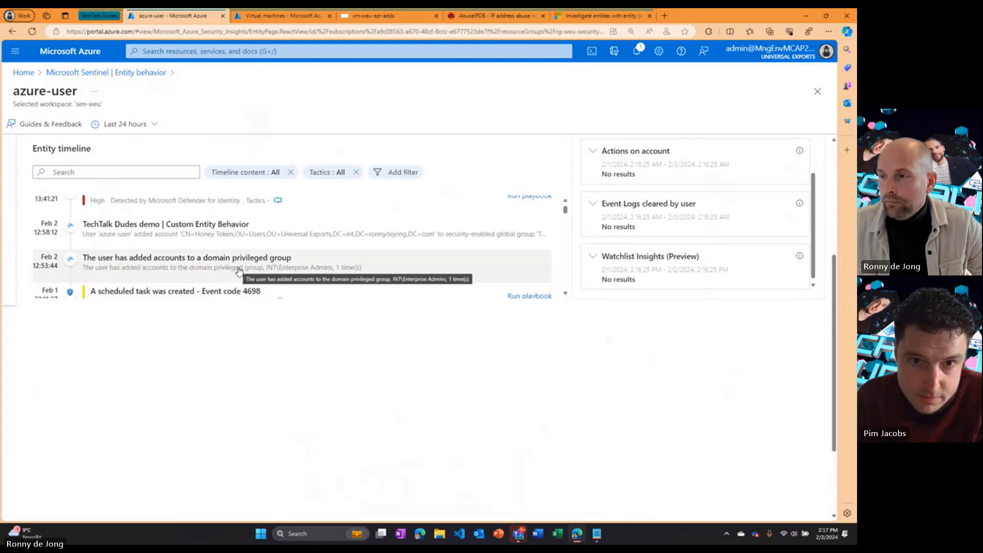
click(239, 272)
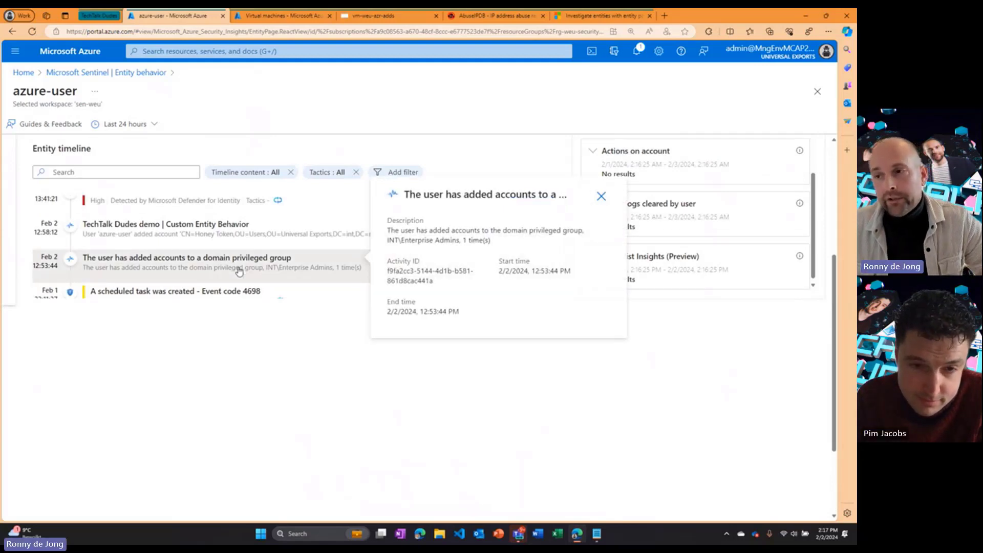
Step: Return to the Entity behavior overview, check the entity behavior configuration, and open the list of custom entity page activities
click(151, 75)
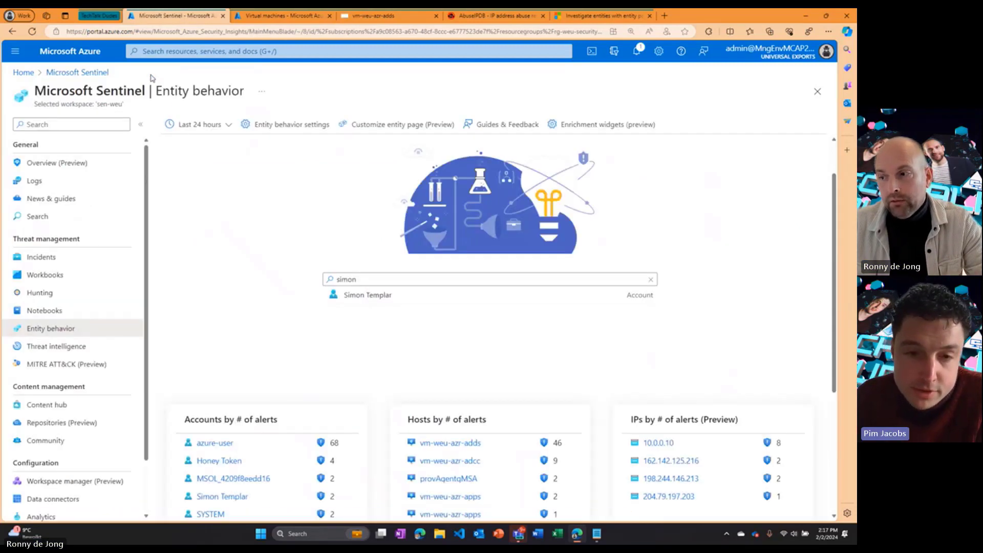
click(295, 128)
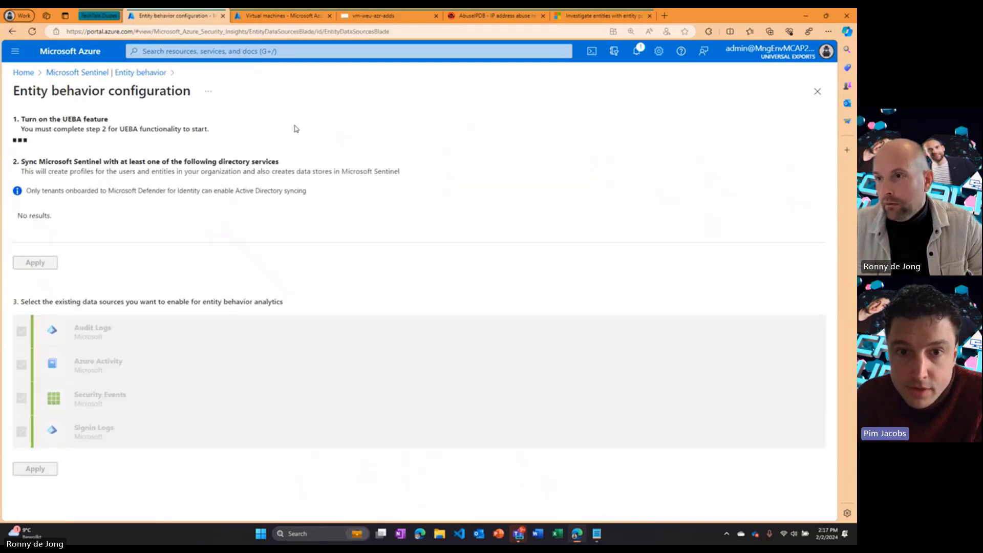
click(163, 72)
click(379, 126)
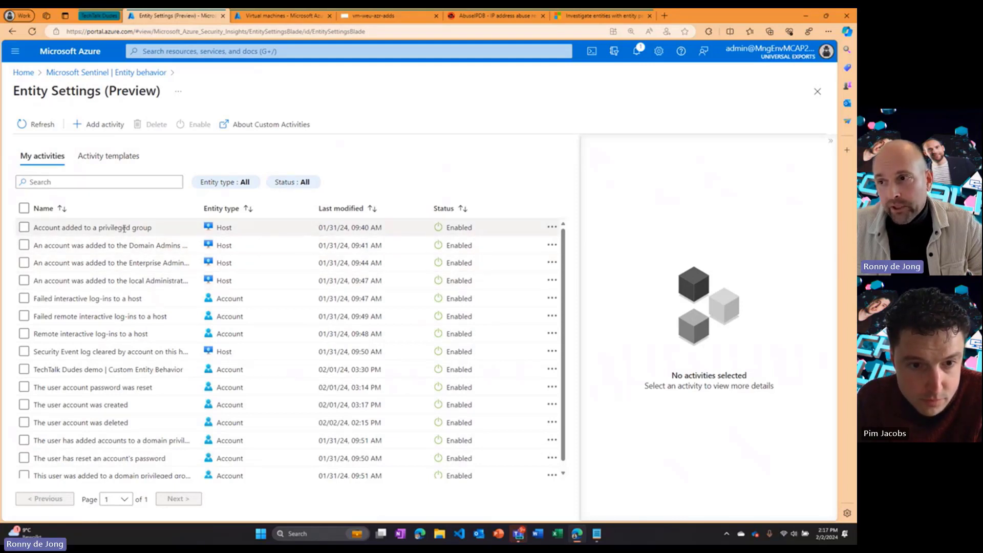
Step: Open the "TechTalk Dudes demo | Custom Entity Behavior" activity for editing and show its activity configuration
click(124, 244)
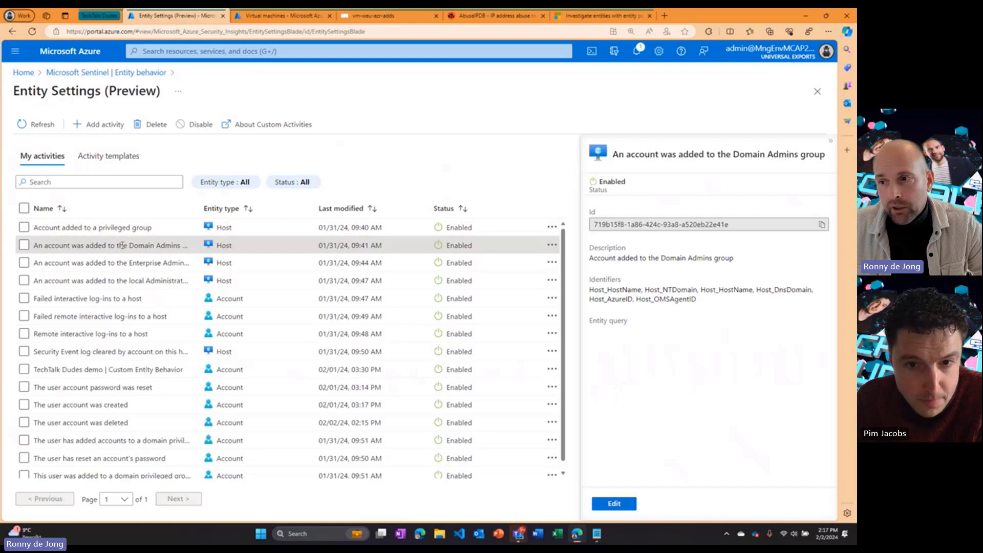
click(93, 370)
click(607, 504)
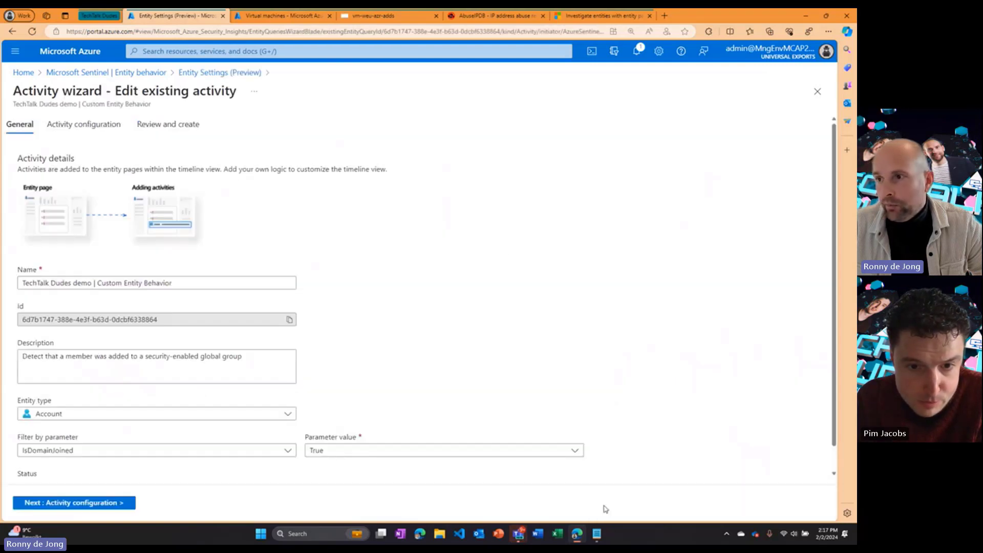
click(94, 130)
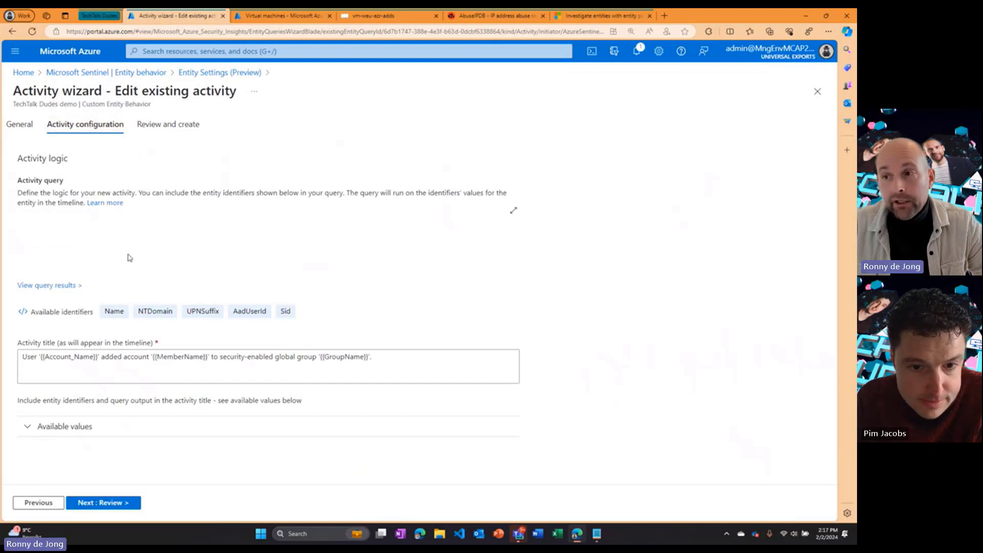
Step: View the activity query's results in Logs, then return to the wizard and examine the query's identifiers and projected fields
click(55, 286)
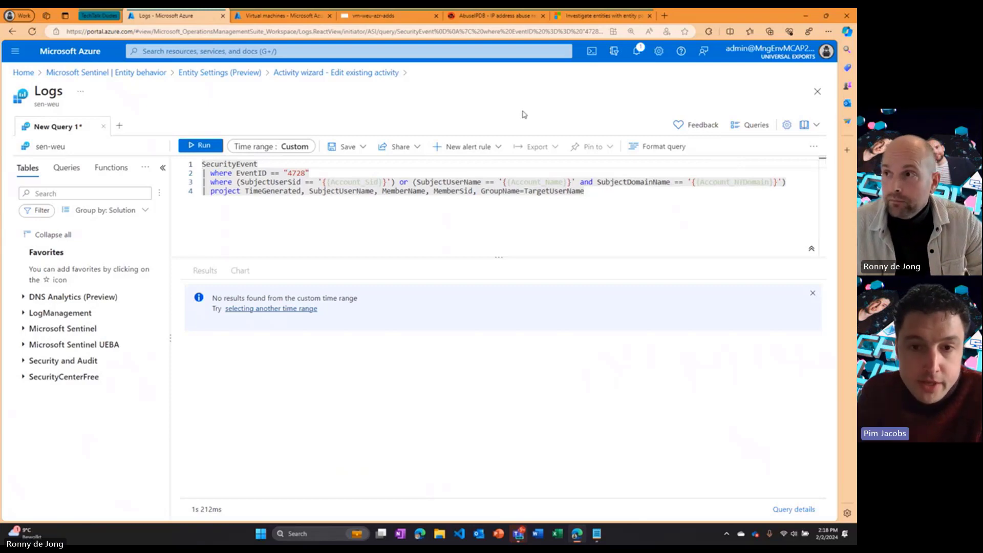
click(304, 77)
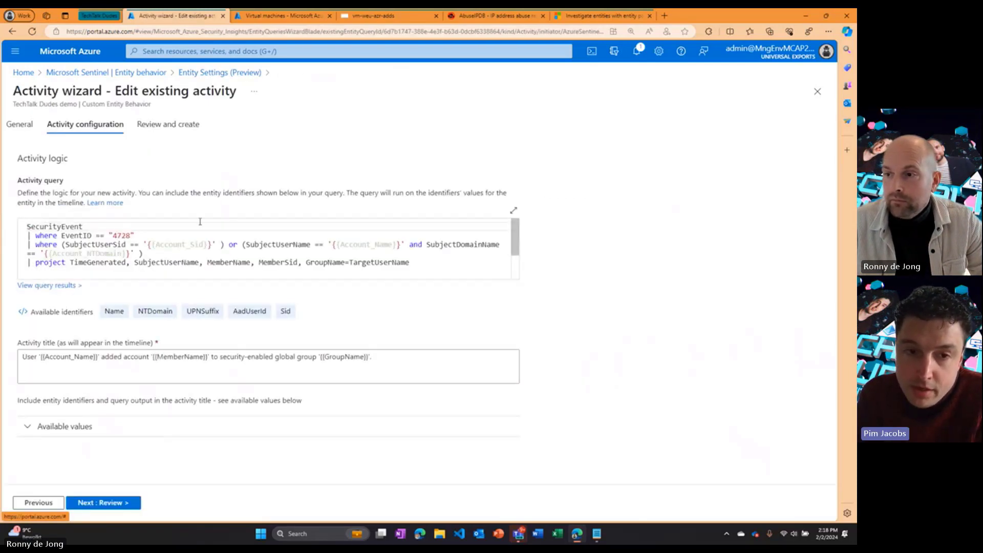
scroll(200, 221, down, 1)
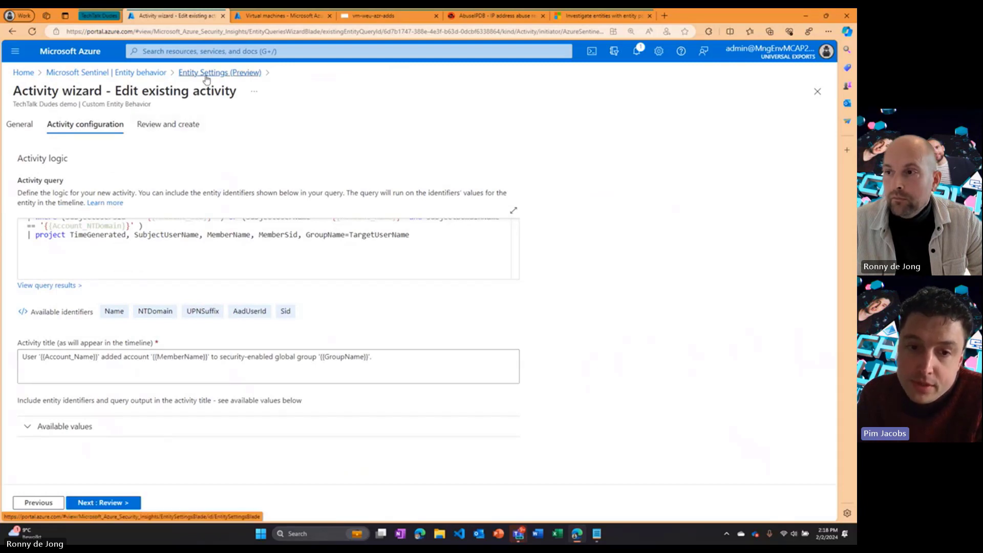
scroll(197, 250, up, 1)
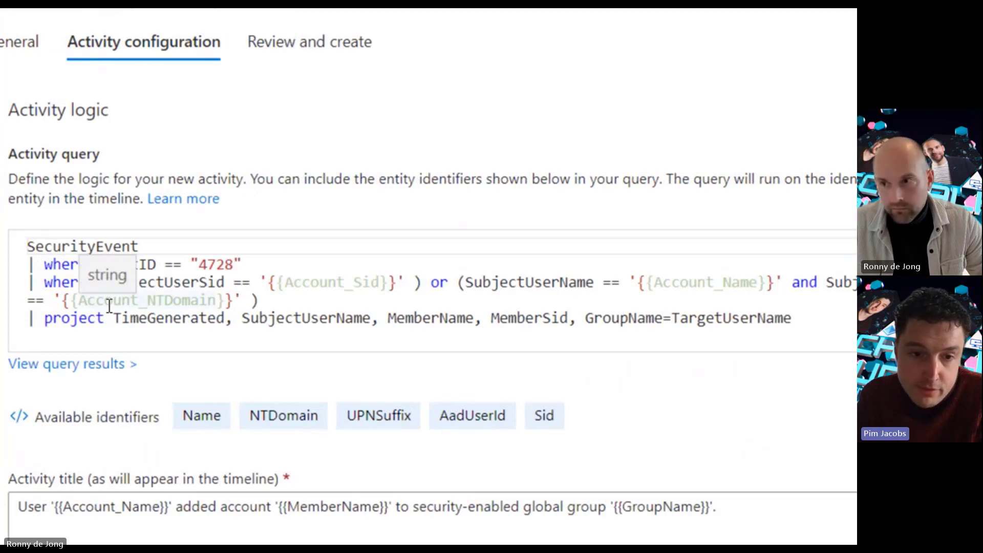
click(105, 302)
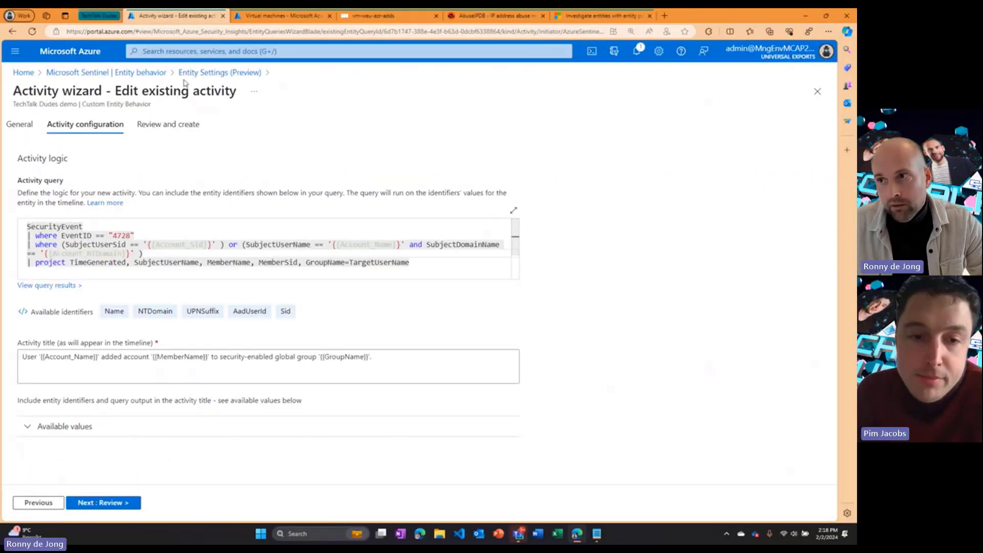
Step: Leave the activity wizard for the Entity behavior overview and open the enrichment widgets onboarding
click(199, 72)
click(131, 73)
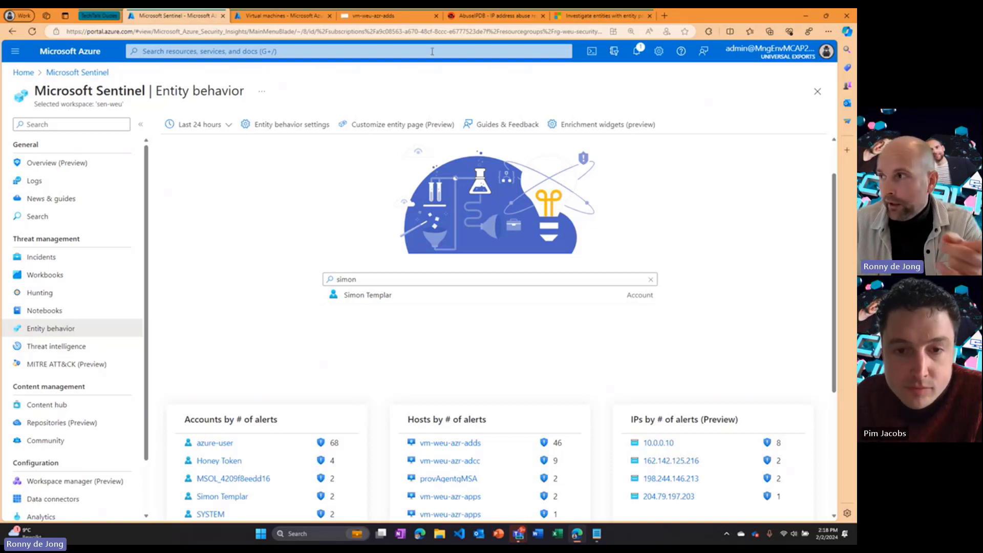
click(583, 127)
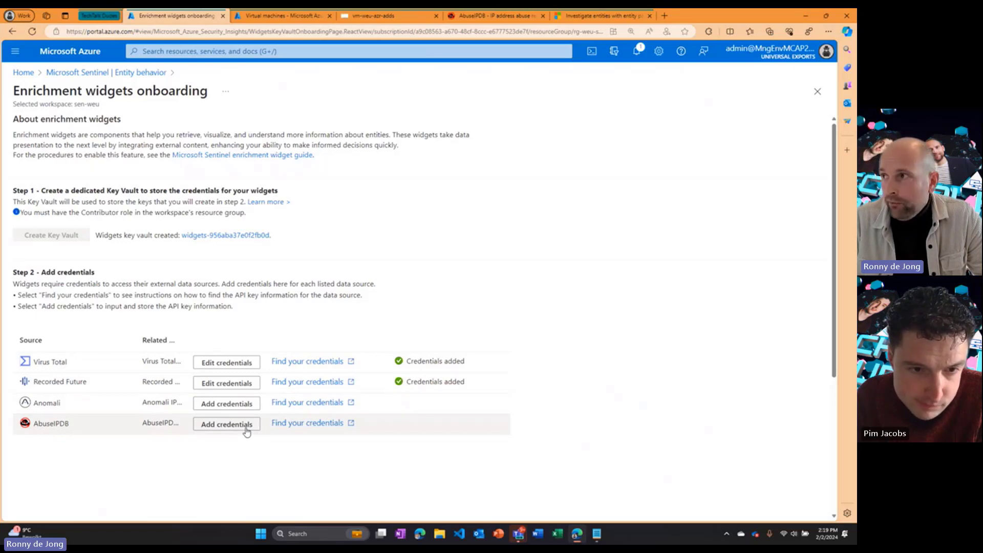
Step: Switch to the AbuseIPDB site and copy the "Sentinel Entity Widget IPDB" API key from the account's API settings
click(496, 16)
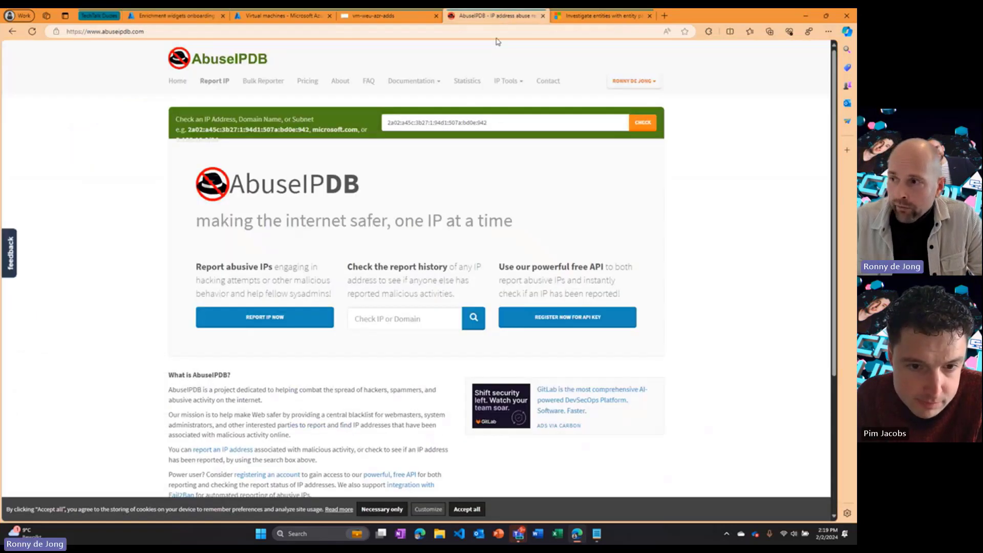
click(629, 83)
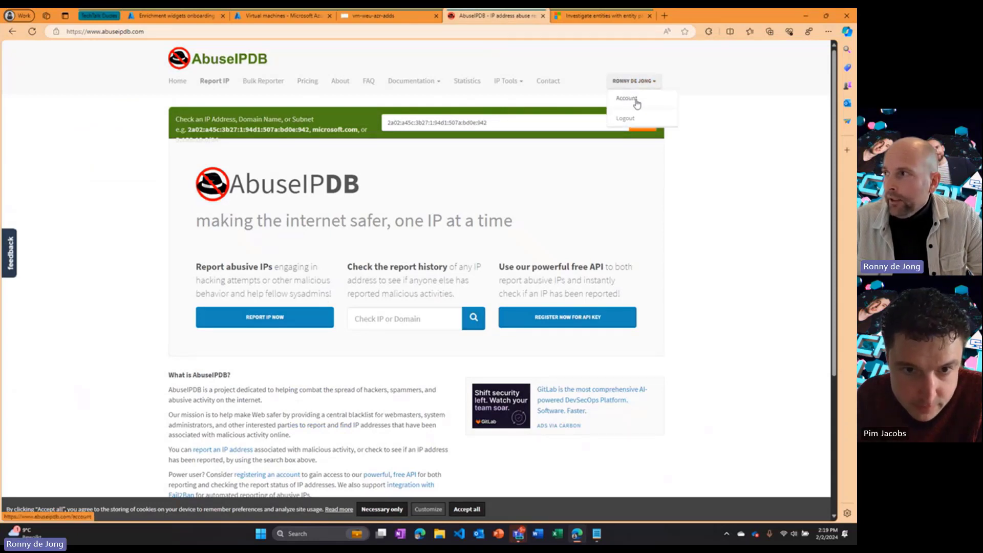
click(630, 98)
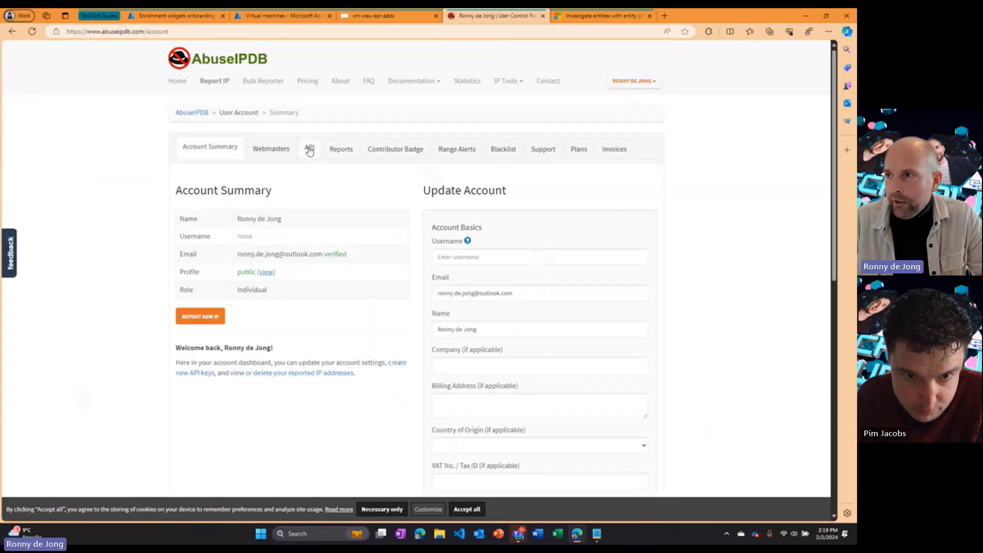
click(309, 150)
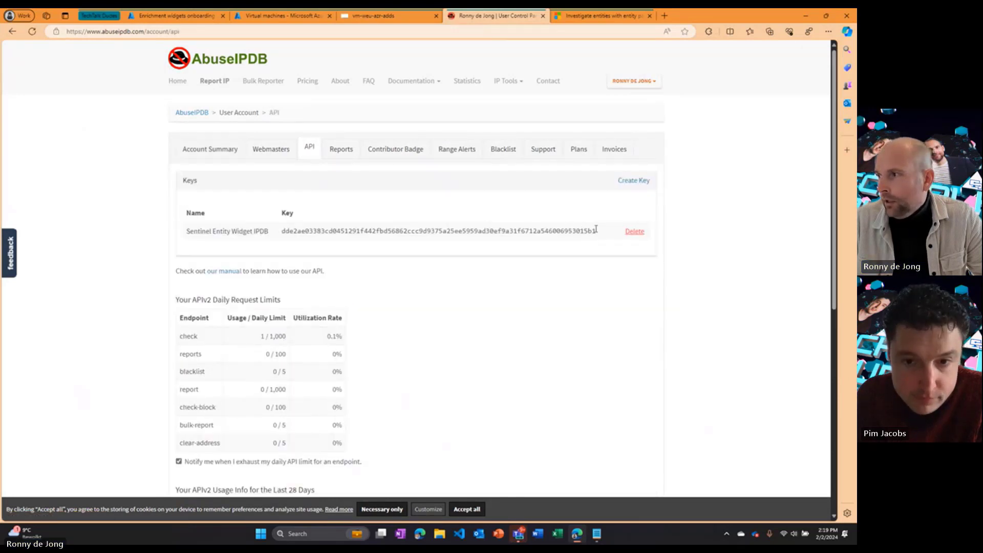
drag(596, 231, 282, 230)
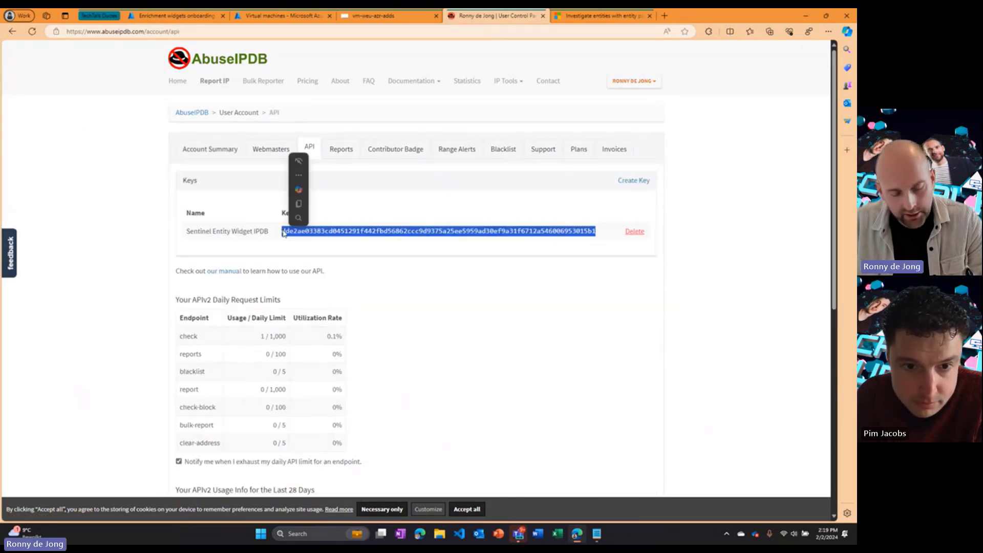
Step: Switch back to the enrichment widgets onboarding, start adding AbuseIPDB credentials, and paste the API key into the custom deployment
click(207, 16)
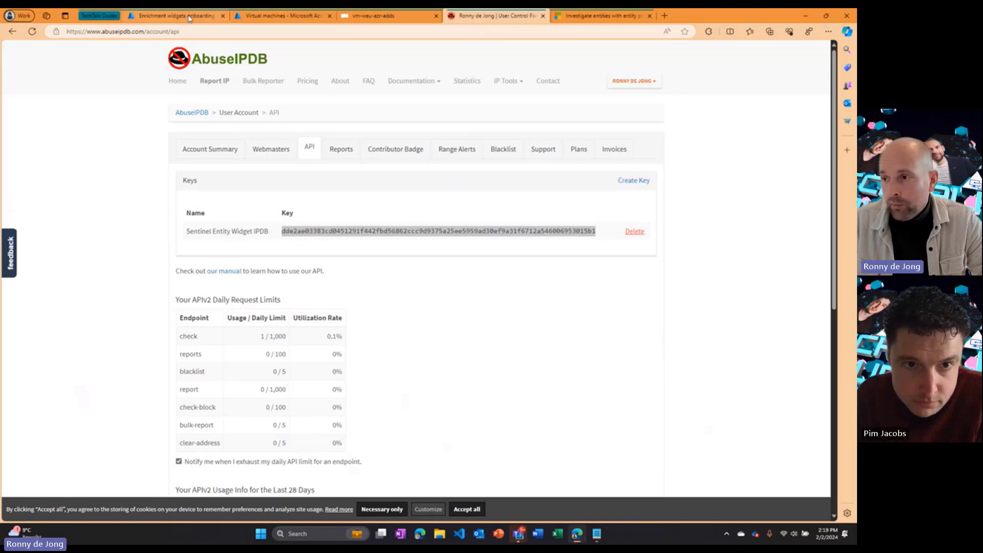
click(246, 424)
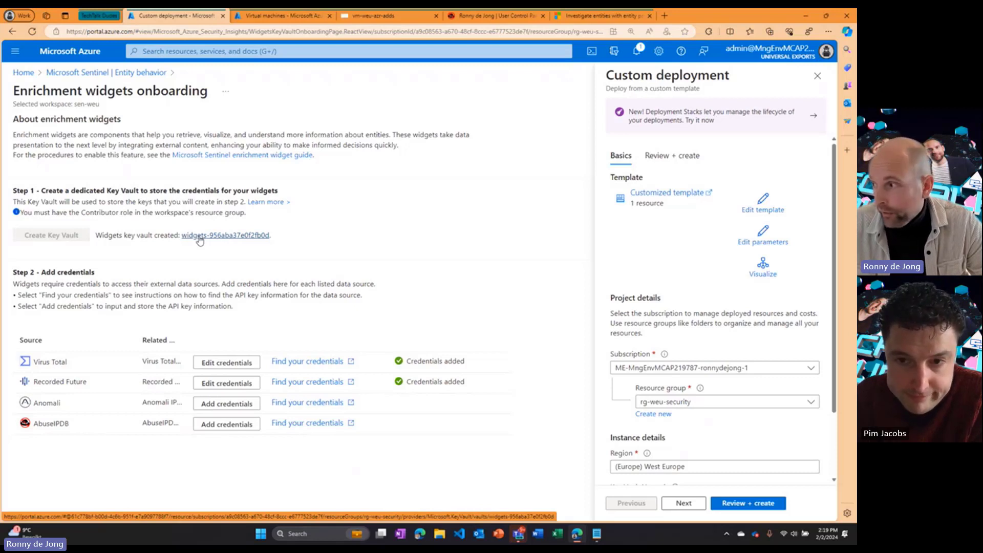
scroll(635, 436, down, 2)
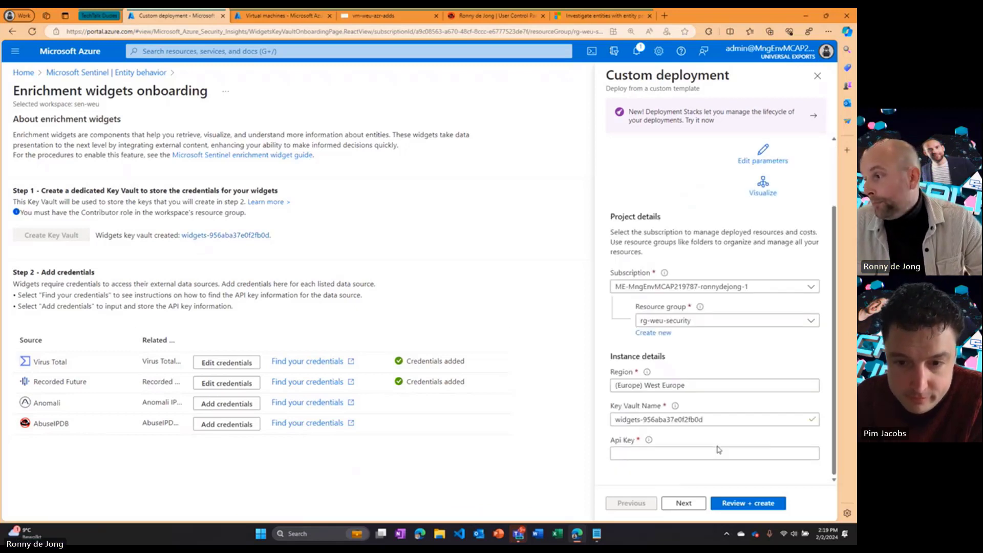
click(622, 451)
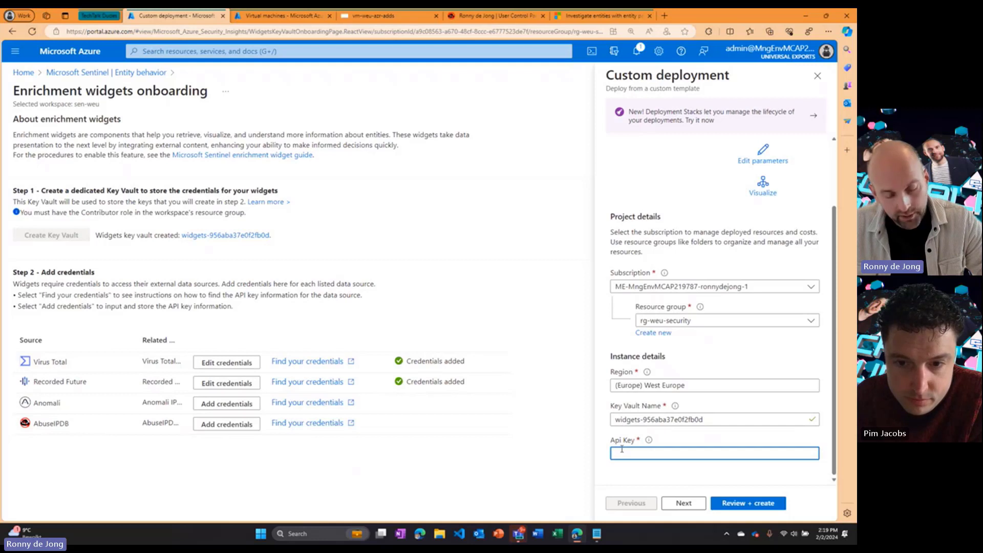
key(ctrl+v)
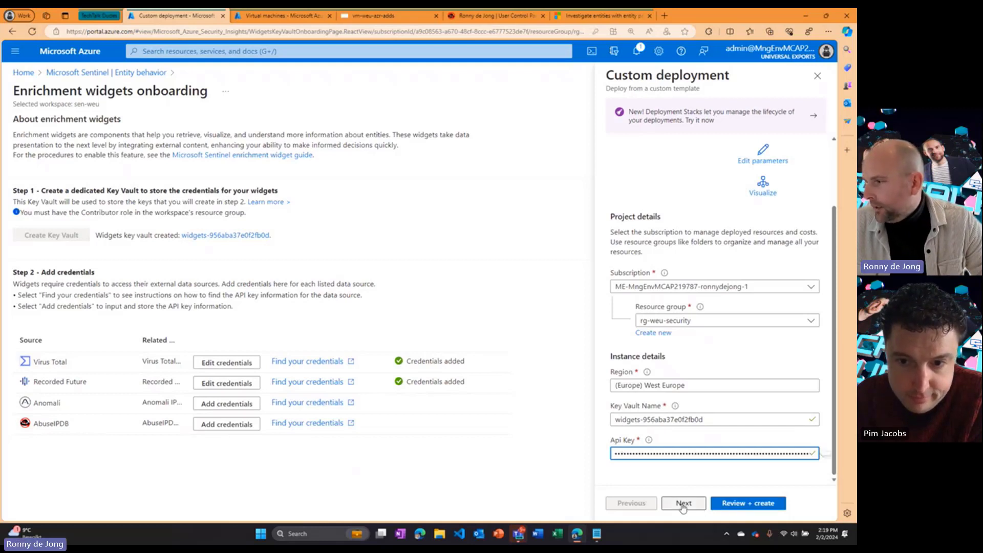
Step: Try to validate and deploy the AbuseIPDB credentials from the custom template
click(683, 504)
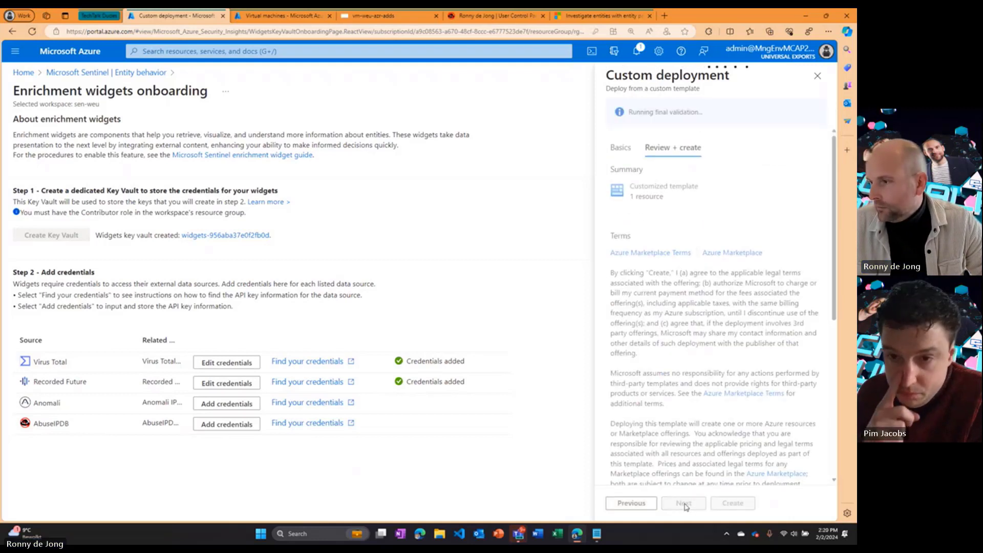
click(717, 503)
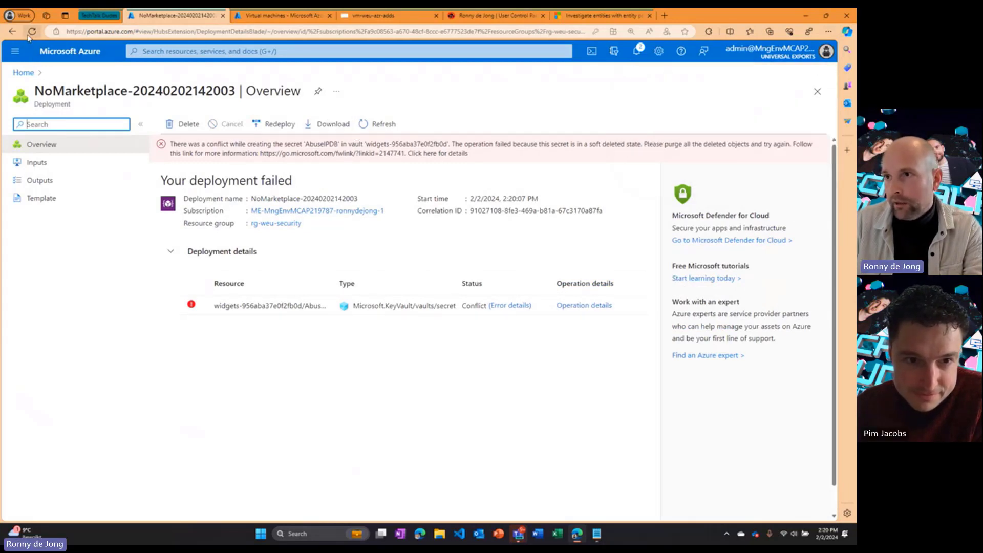
Step: Open Entity behavior for the sen-weu workspace in Microsoft Sentinel and view the entity page of IP 162.142.125.216
click(195, 51)
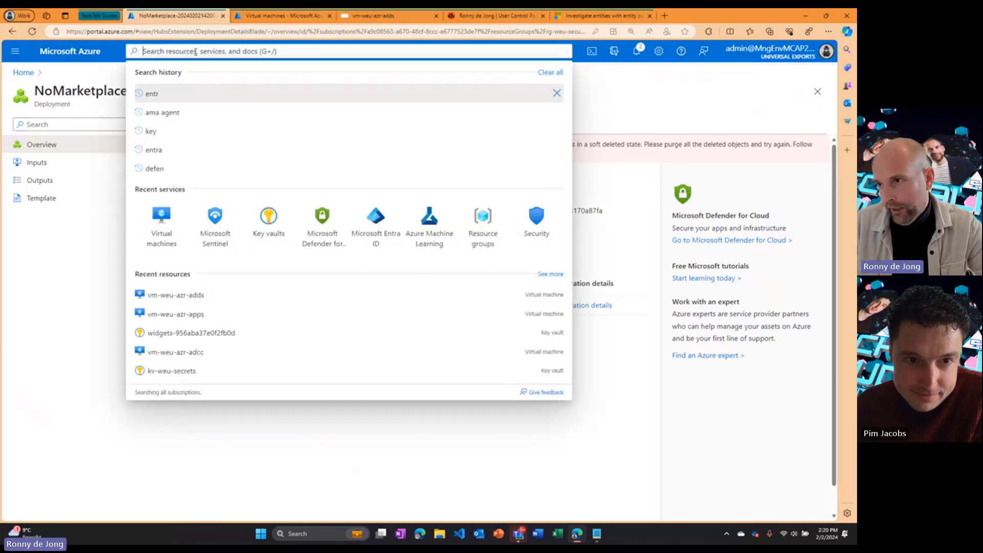
click(215, 224)
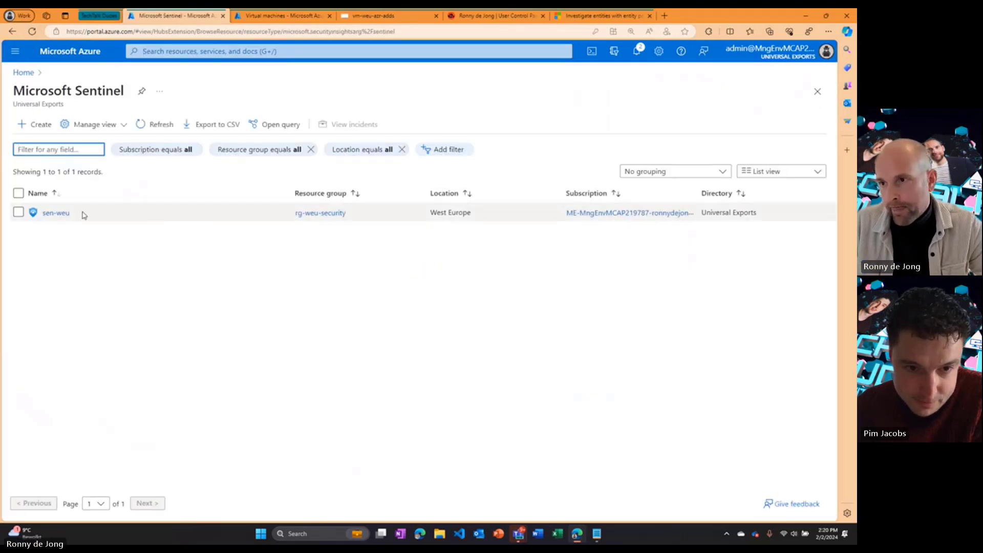
click(59, 213)
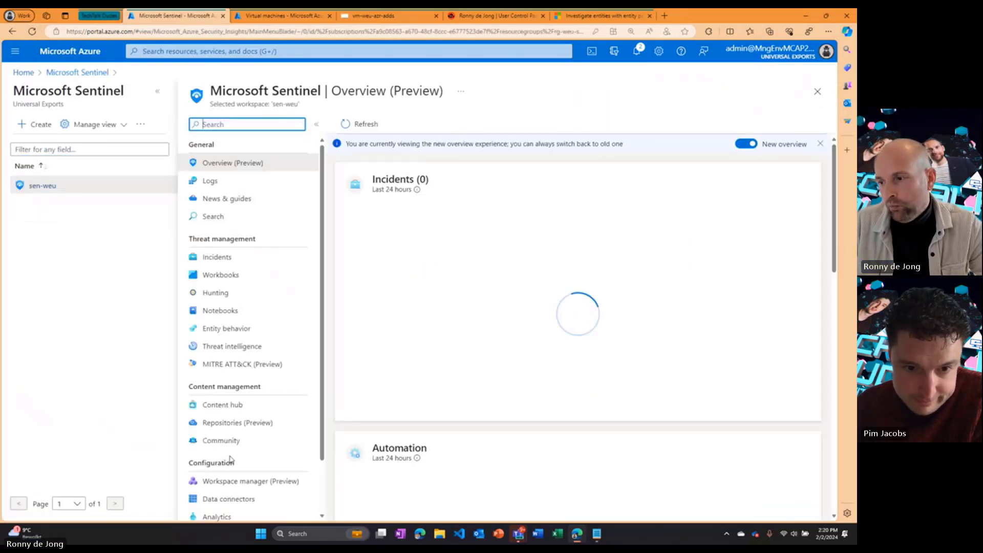
click(223, 330)
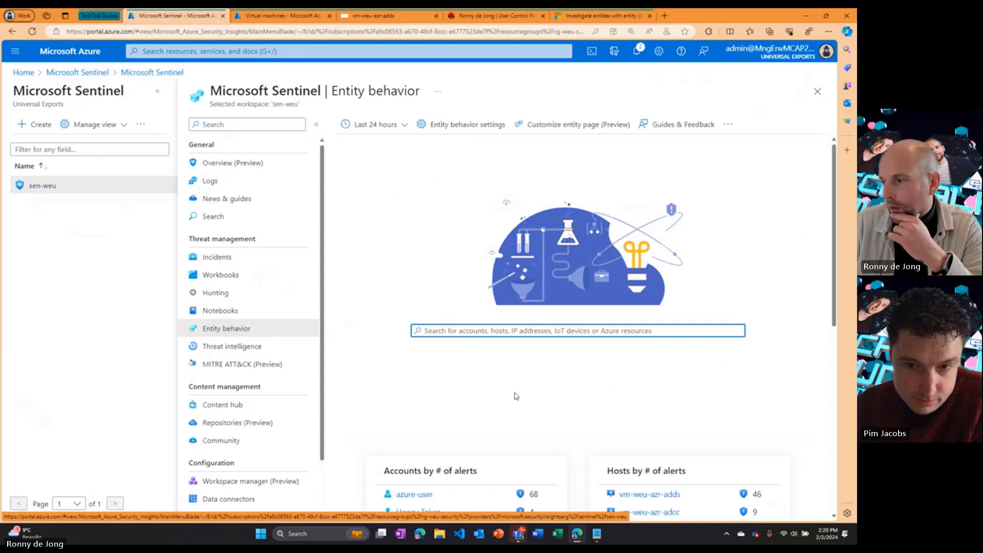
scroll(517, 396, down, 5)
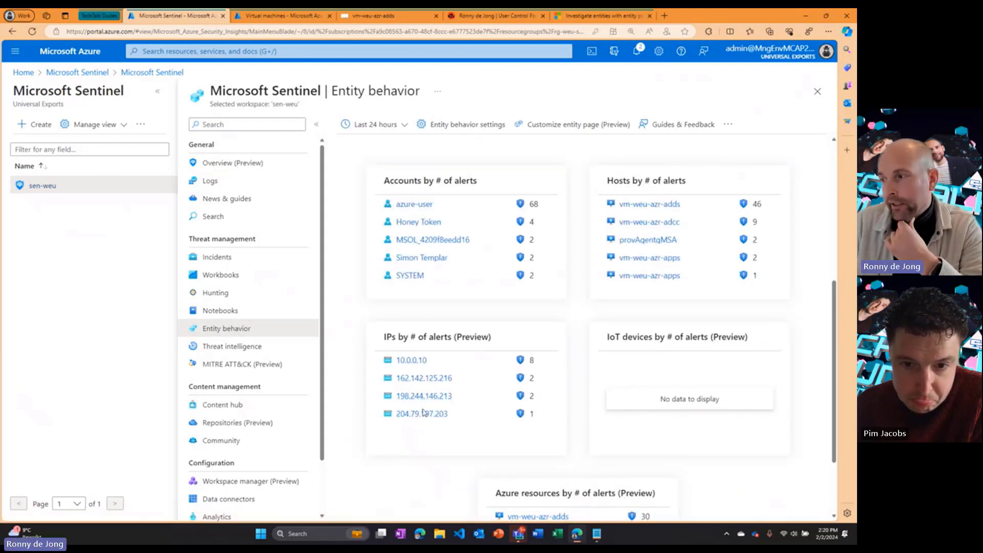
click(419, 379)
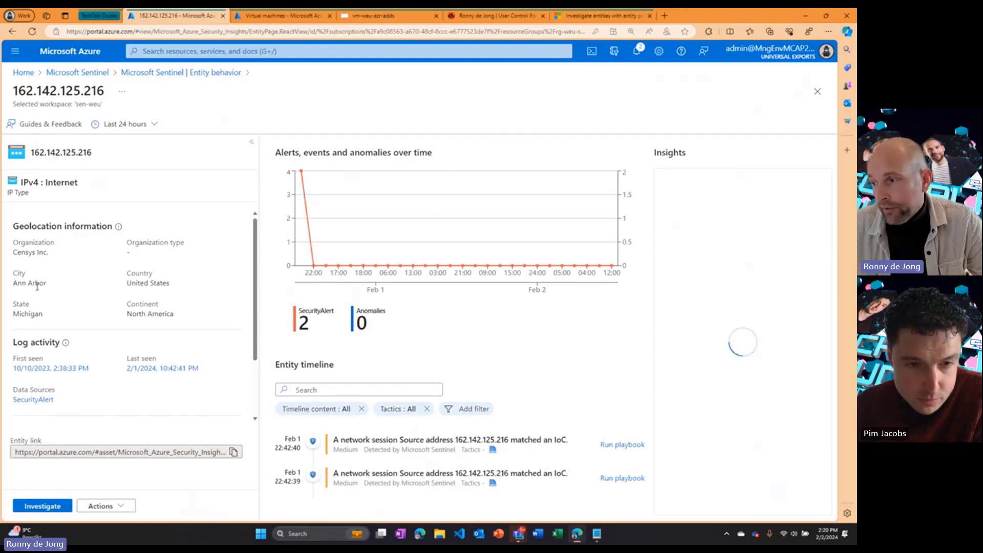
Step: Examine the details of the 22:42:40 network session alert on the IP's timeline, close them to review the insights, and reopen the alert
click(370, 449)
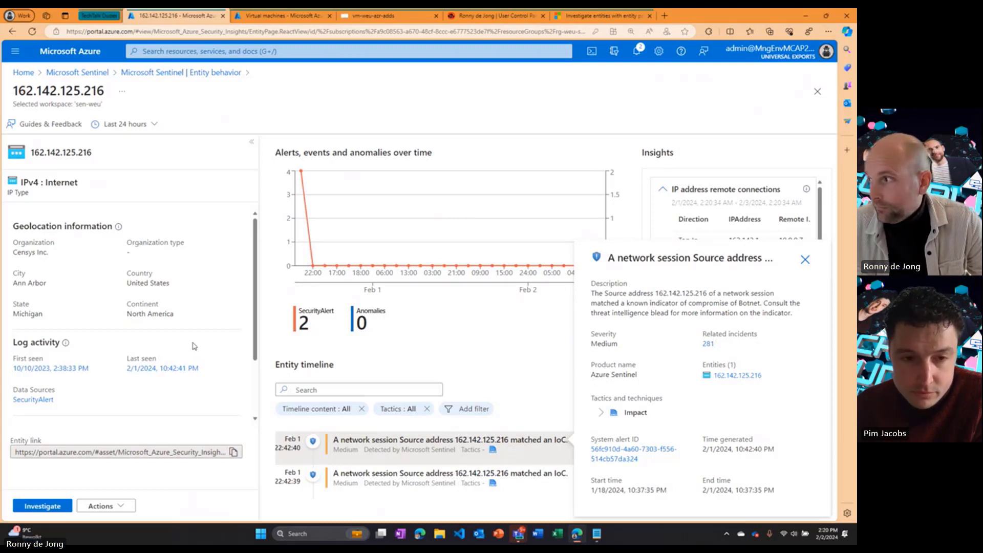
scroll(725, 201, down, 3)
scroll(725, 201, up, 3)
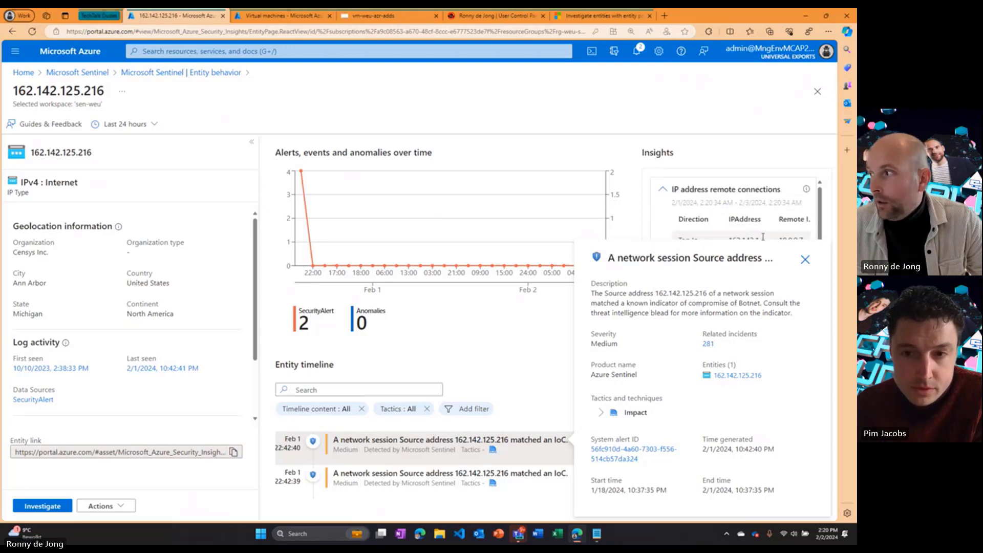
click(805, 259)
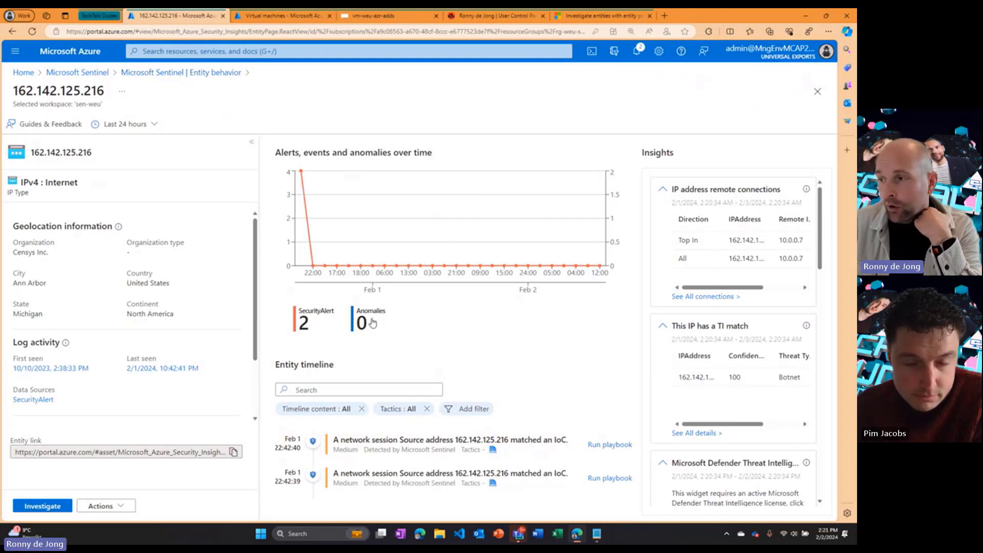
click(428, 444)
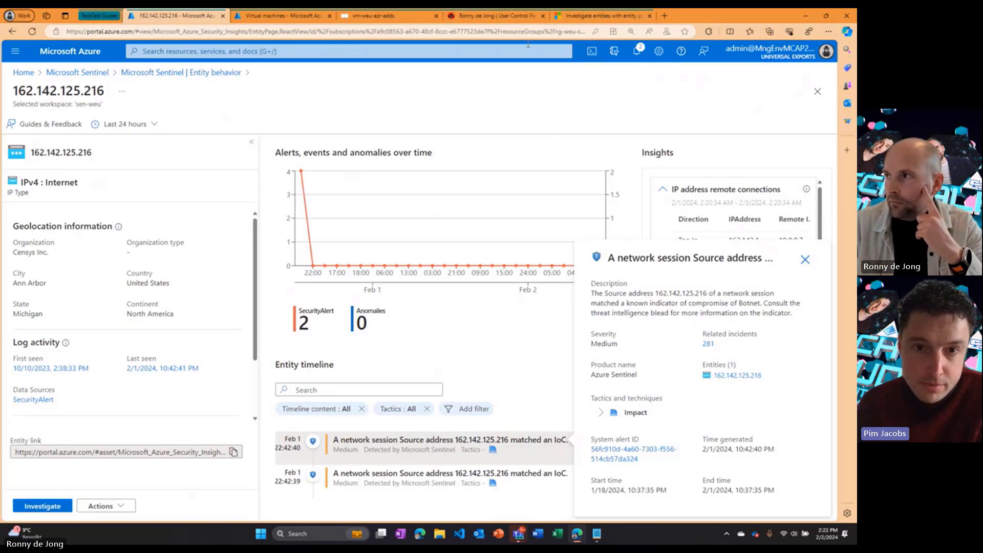
Step: Switch to the AbuseIPDB site, check the account summary and the API keys and request limits, and return to the IP entity page
click(533, 22)
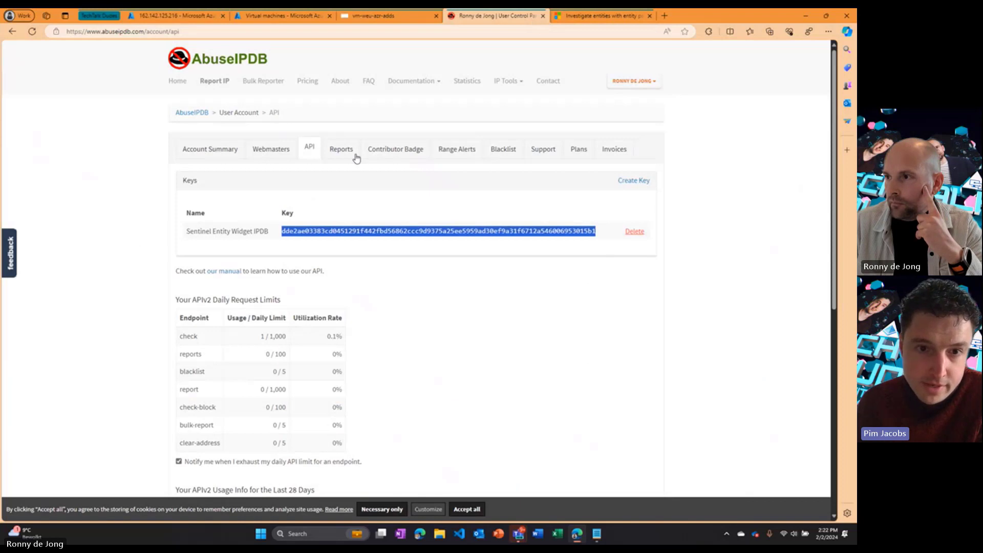
click(195, 151)
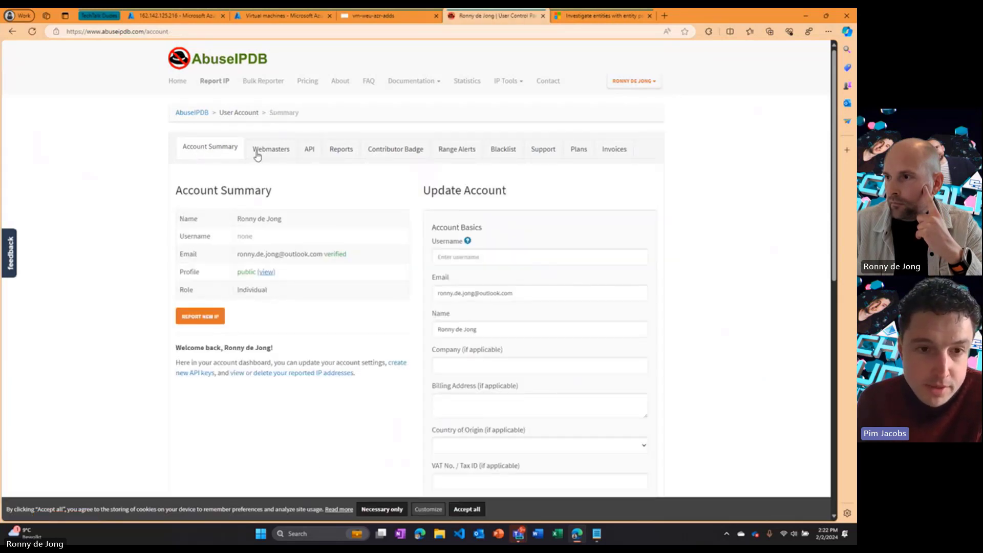
click(310, 153)
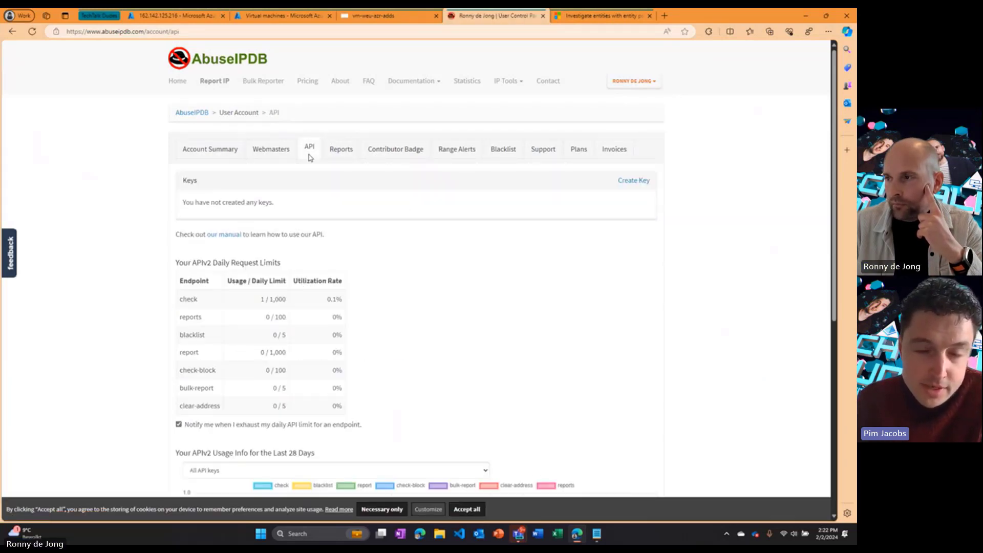
scroll(357, 268, down, 2)
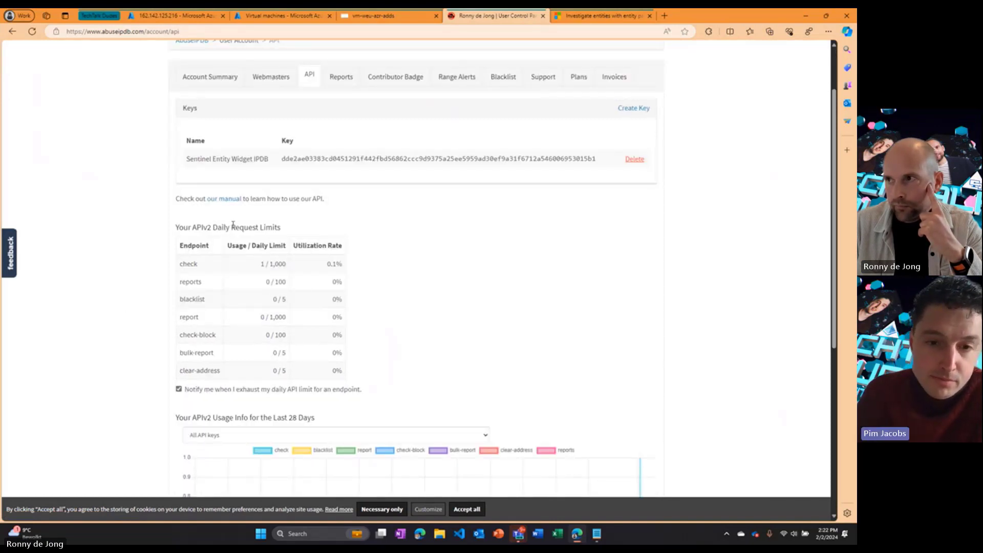
click(182, 17)
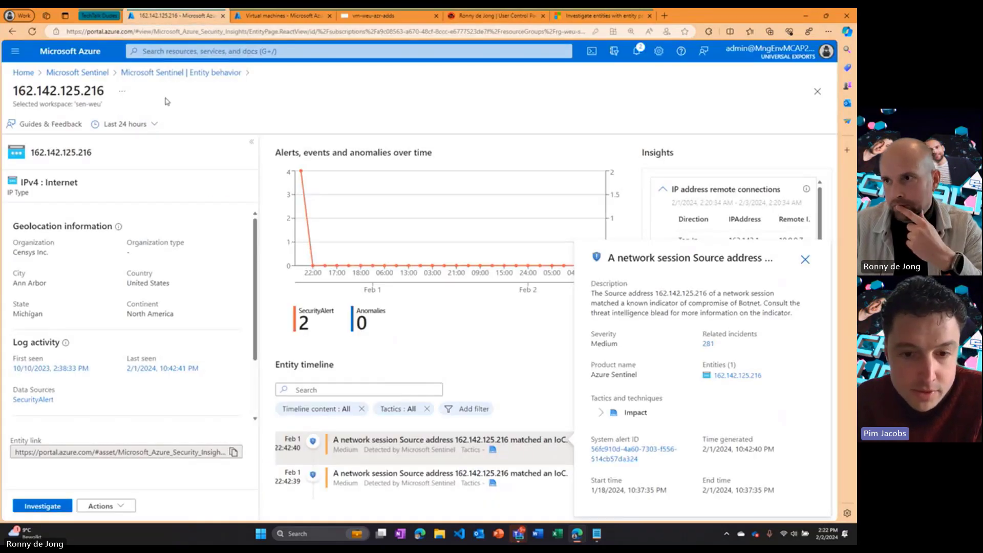